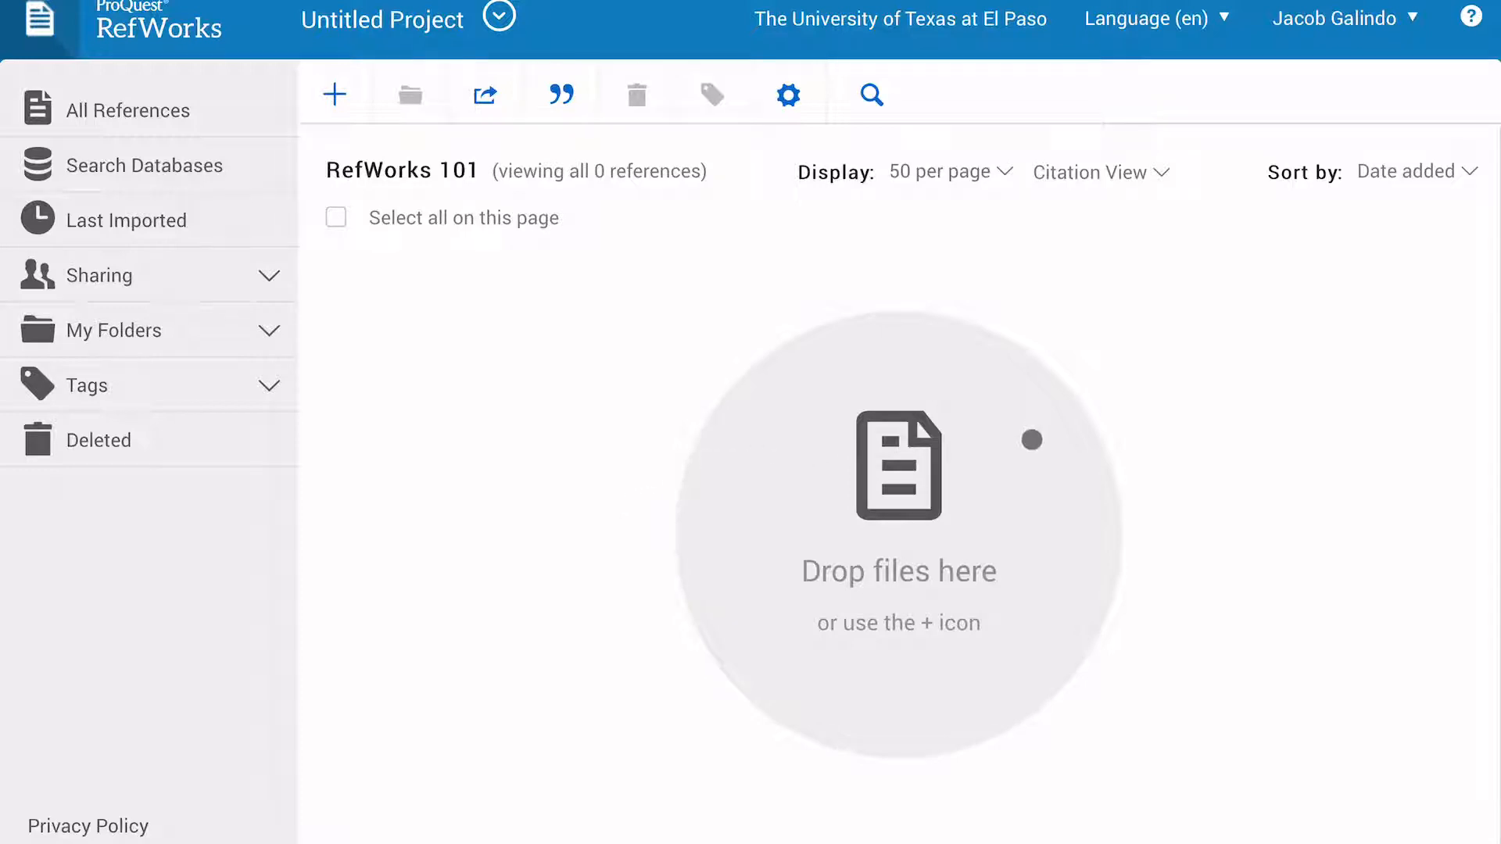
Step: Open the Citation View settings and search the citation styles for "APA 7th"
click(1104, 178)
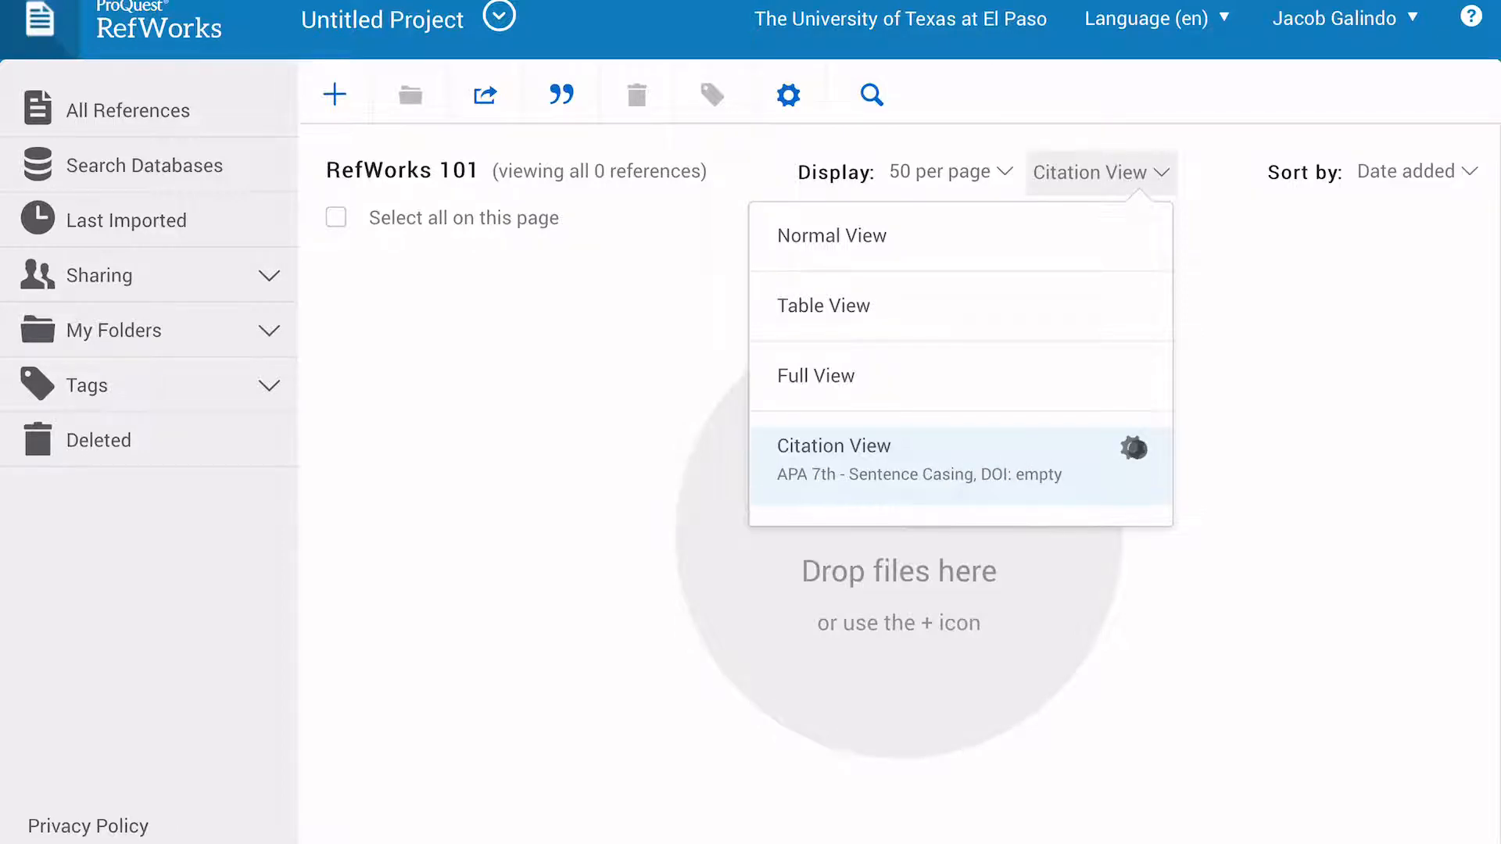
click(1133, 449)
click(1034, 167)
click(651, 248)
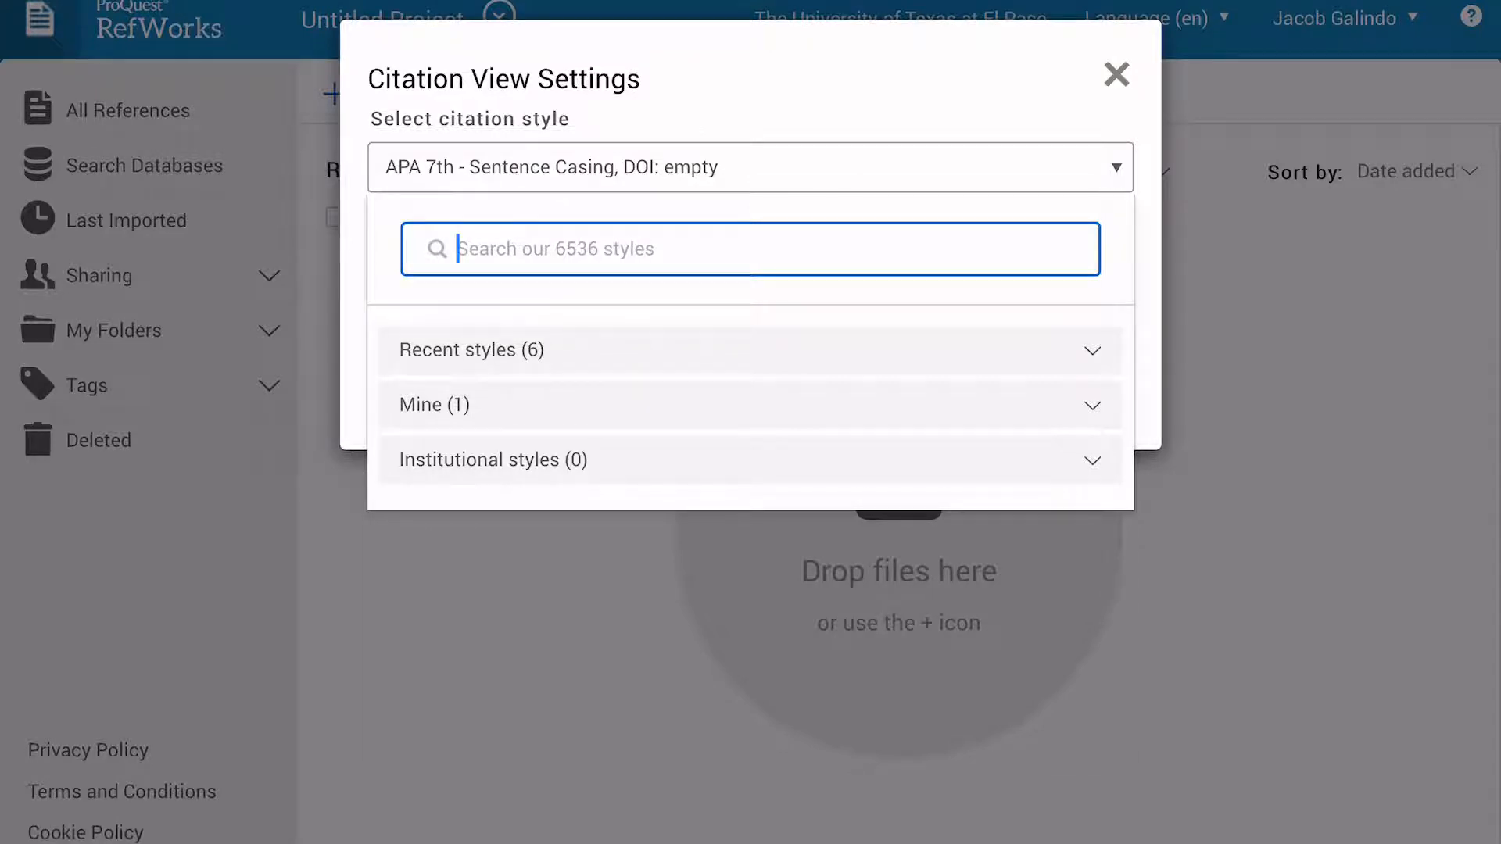
text(APA 7)
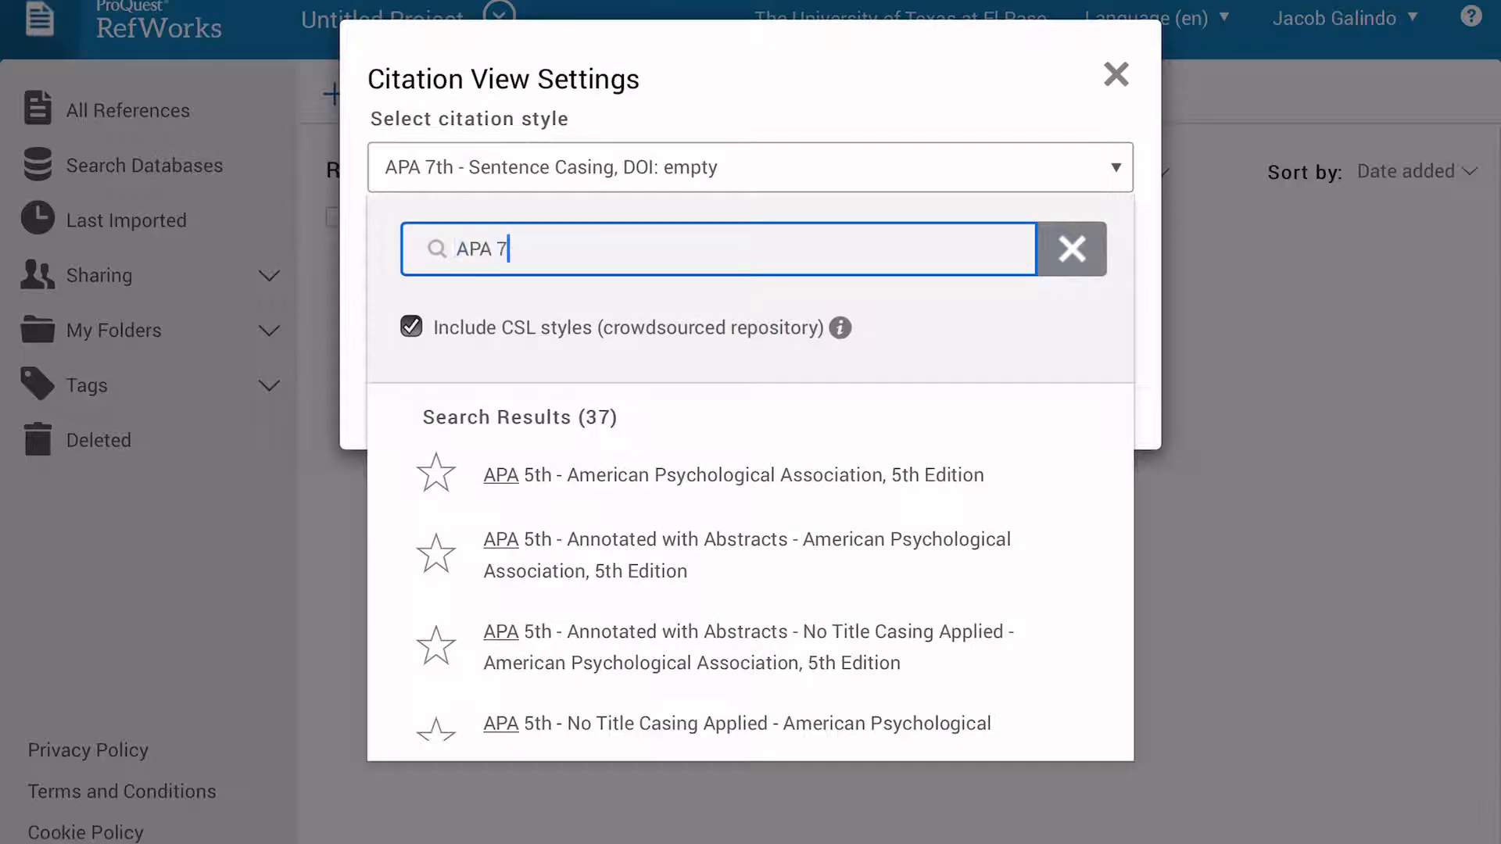
text(th)
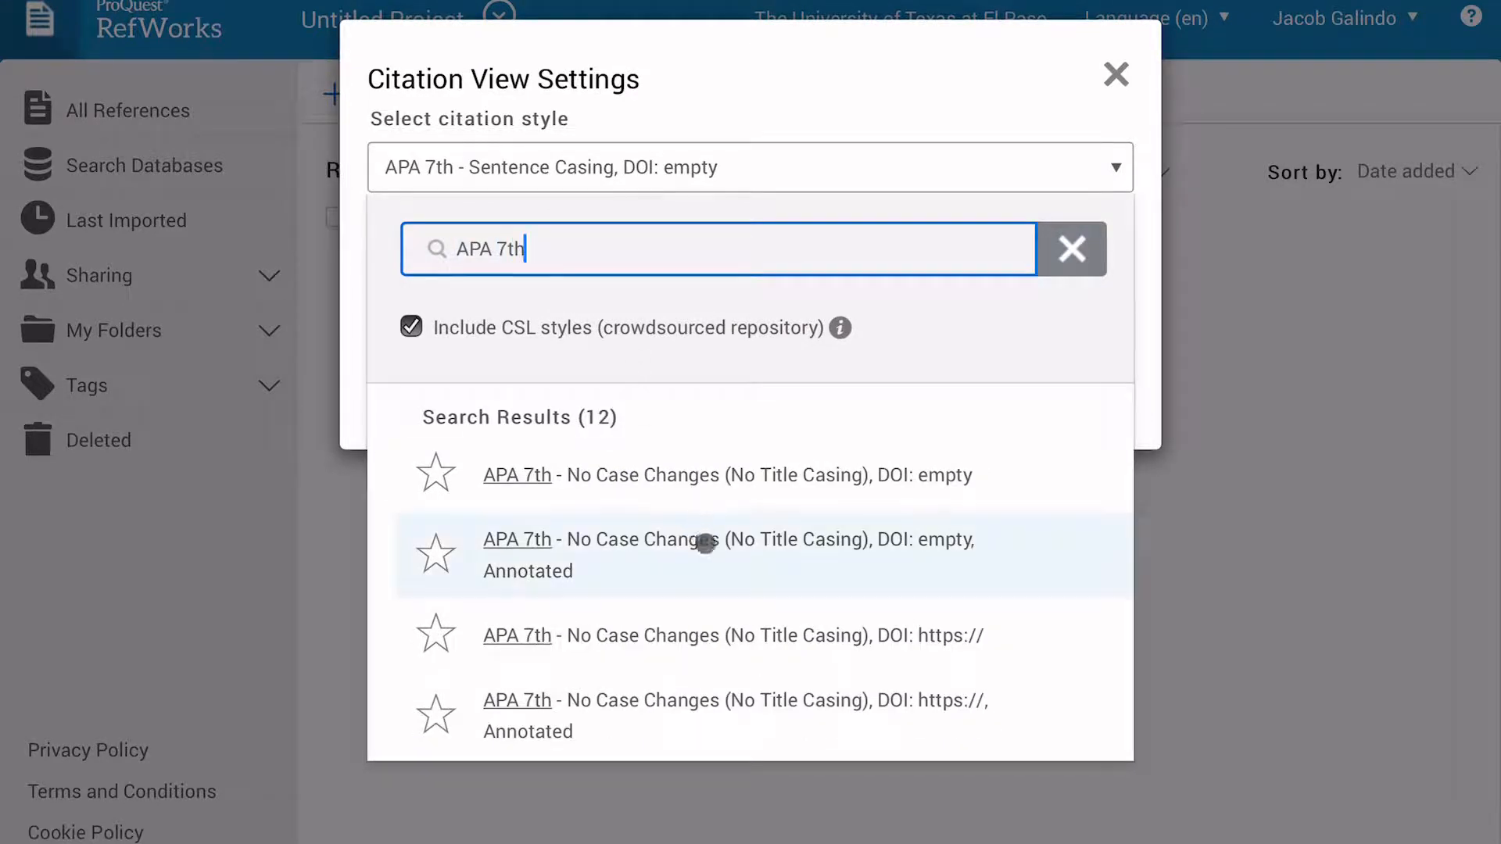
Step: Mark "APA 7th - Sentence Casing, DOI: empty" as a favourite, select it as the citation style and save the settings
scroll(704, 548, down, 2)
scroll(711, 563, down, 1)
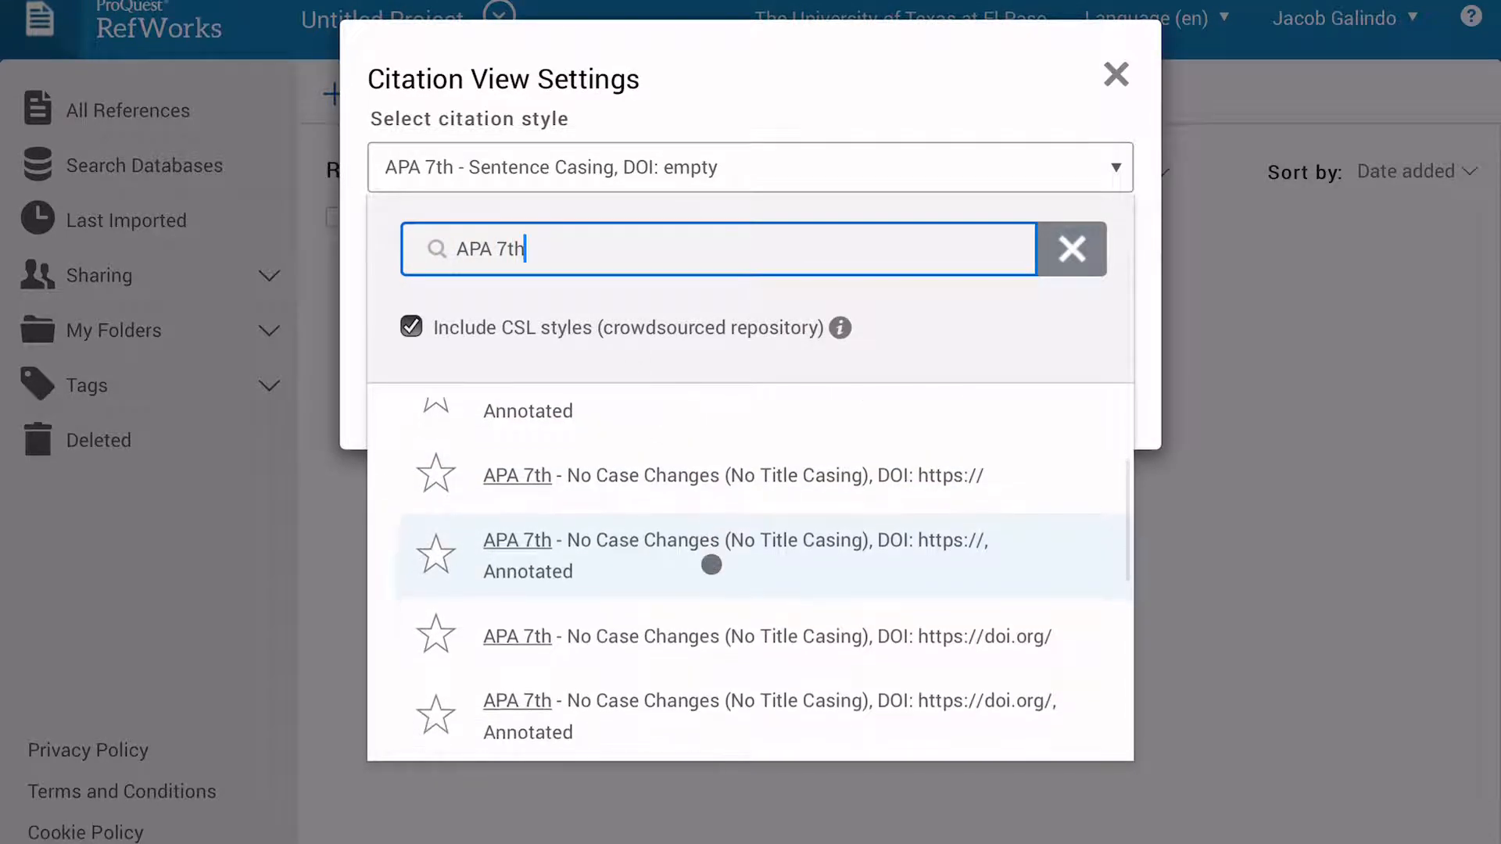
scroll(707, 563, down, 3)
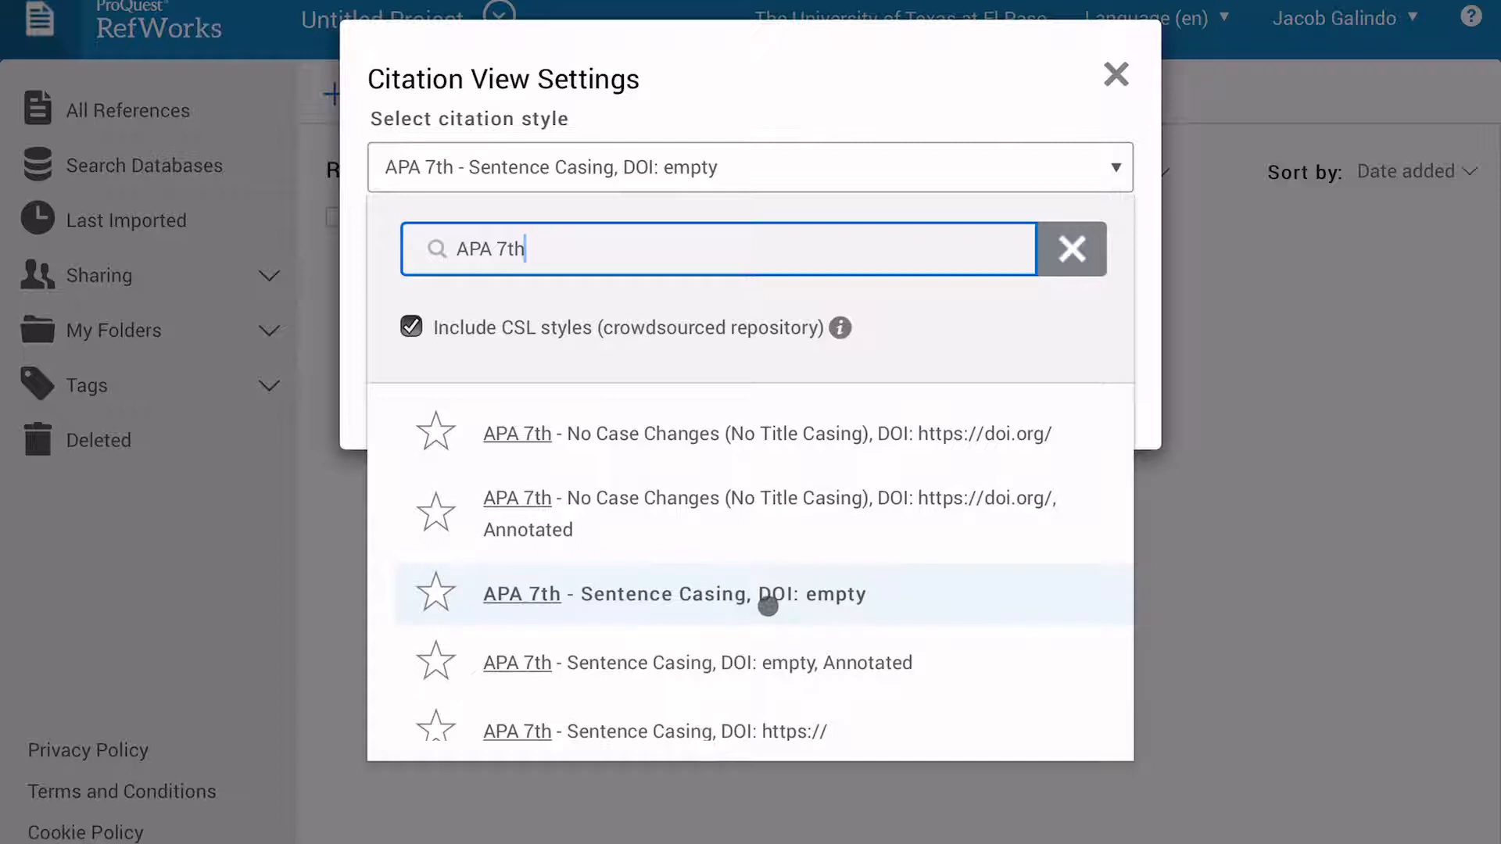
click(436, 592)
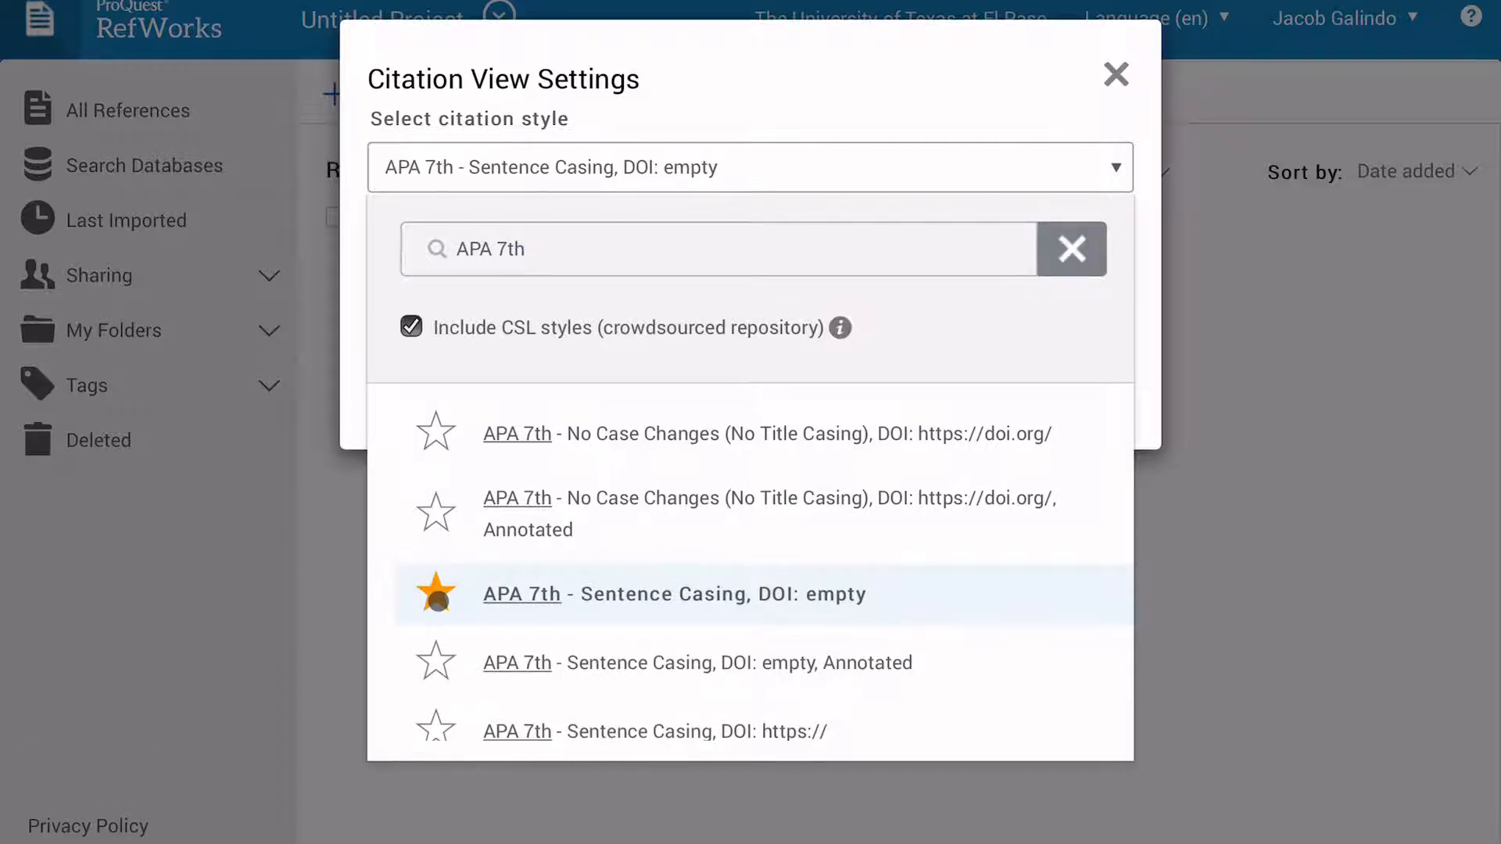
click(588, 596)
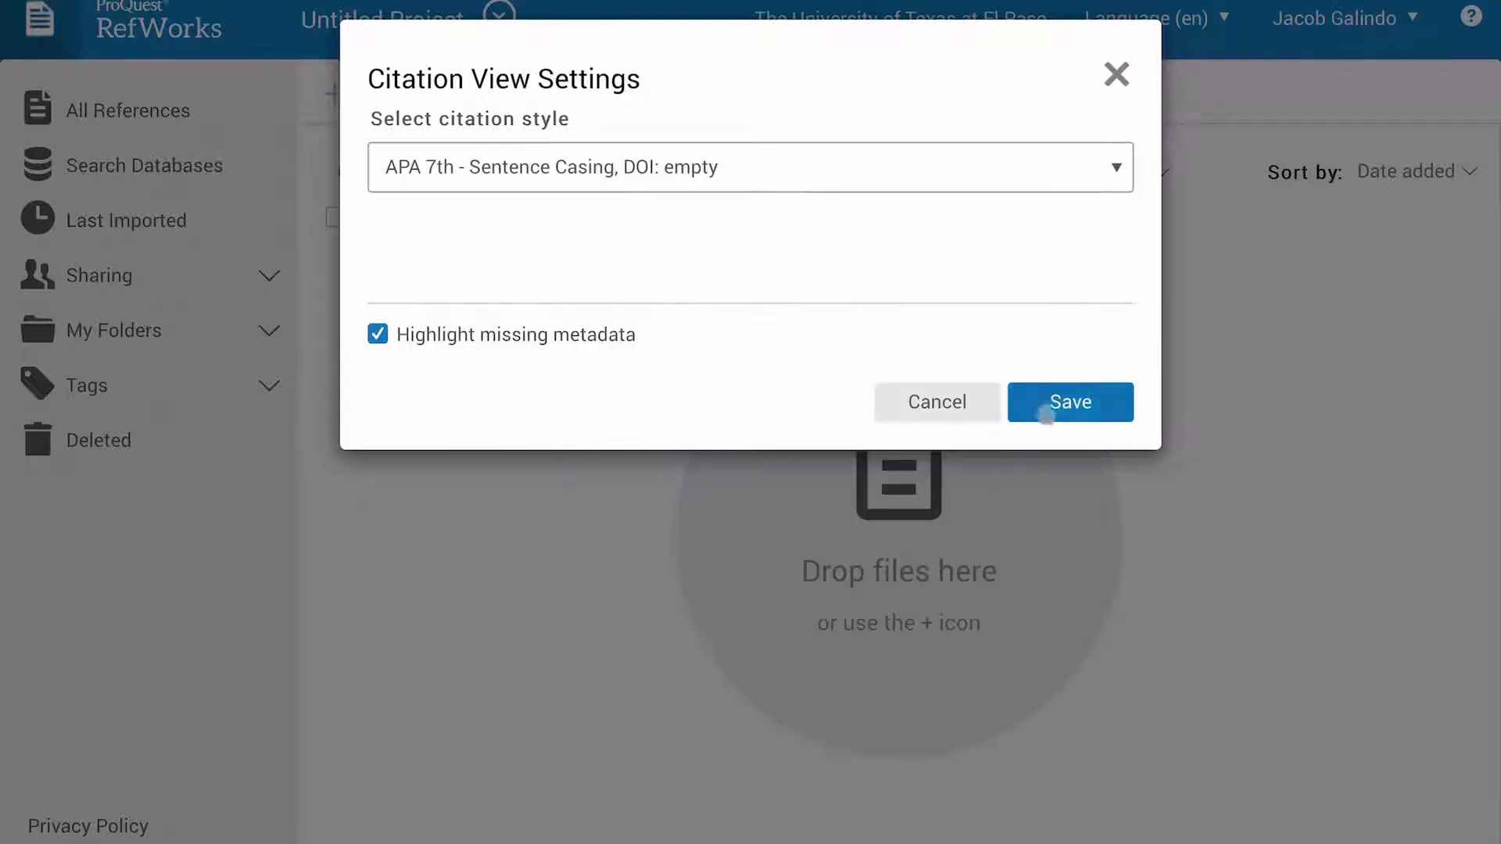
click(1049, 407)
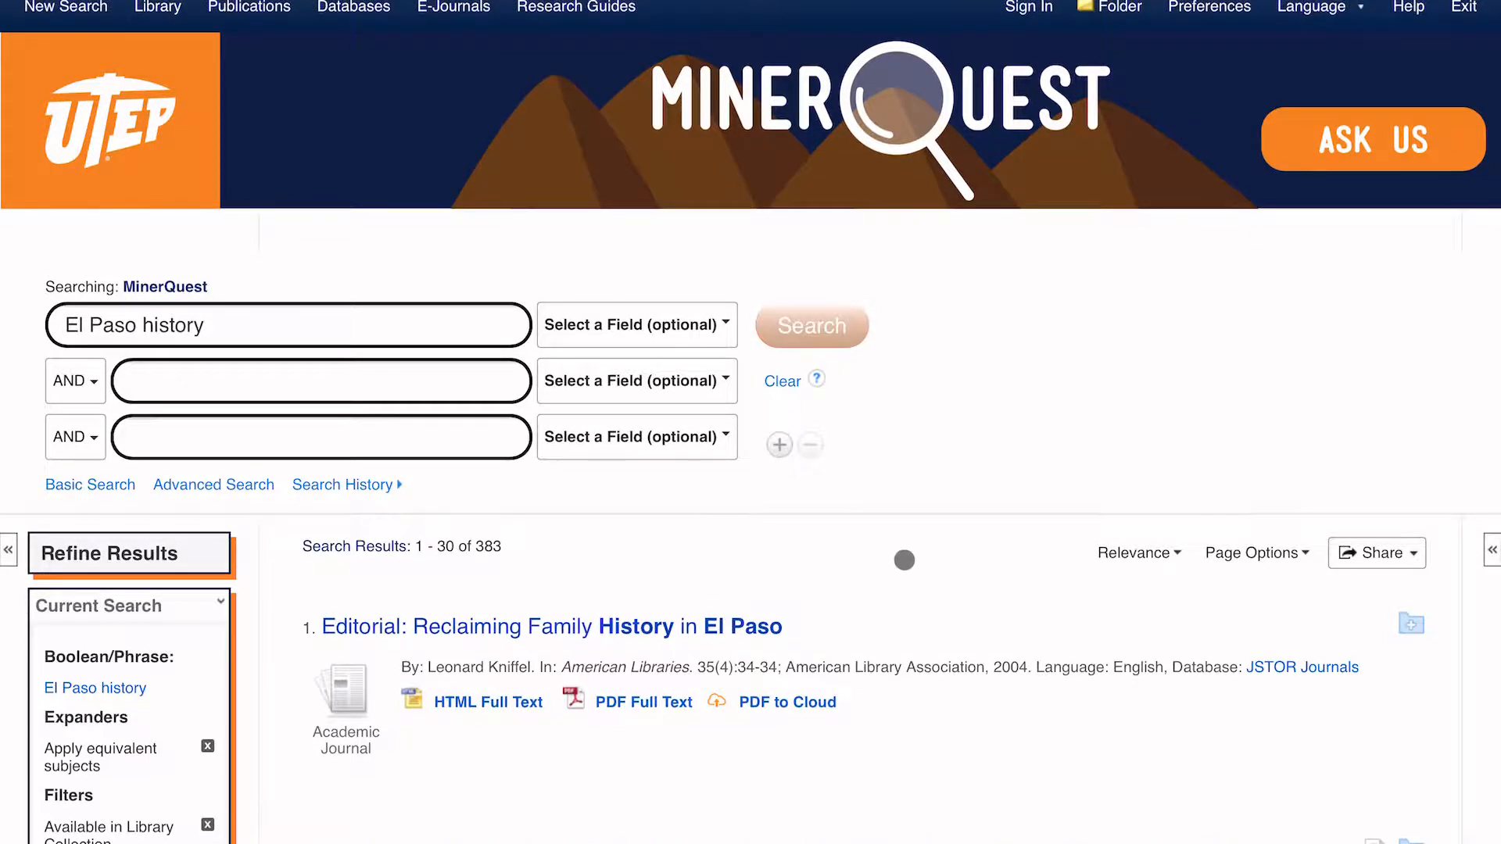
Step: In the MinerQuest results for El Paso history, open the record "Editorial: Reclaiming Family History in El Paso"
scroll(894, 560, down, 2)
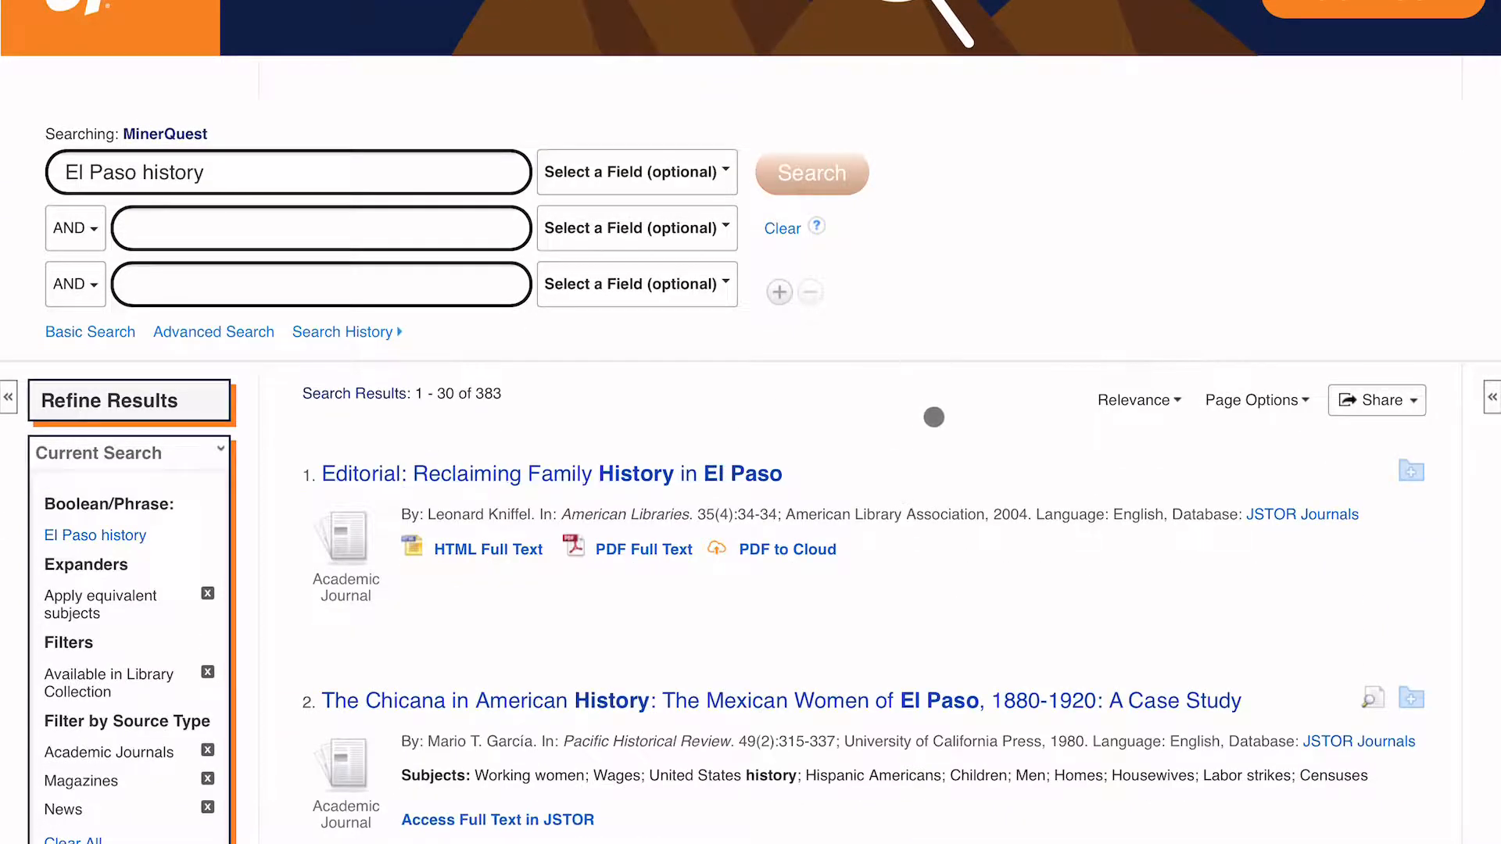
scroll(934, 438, up, 1)
scroll(936, 443, down, 1)
scroll(961, 586, up, 2)
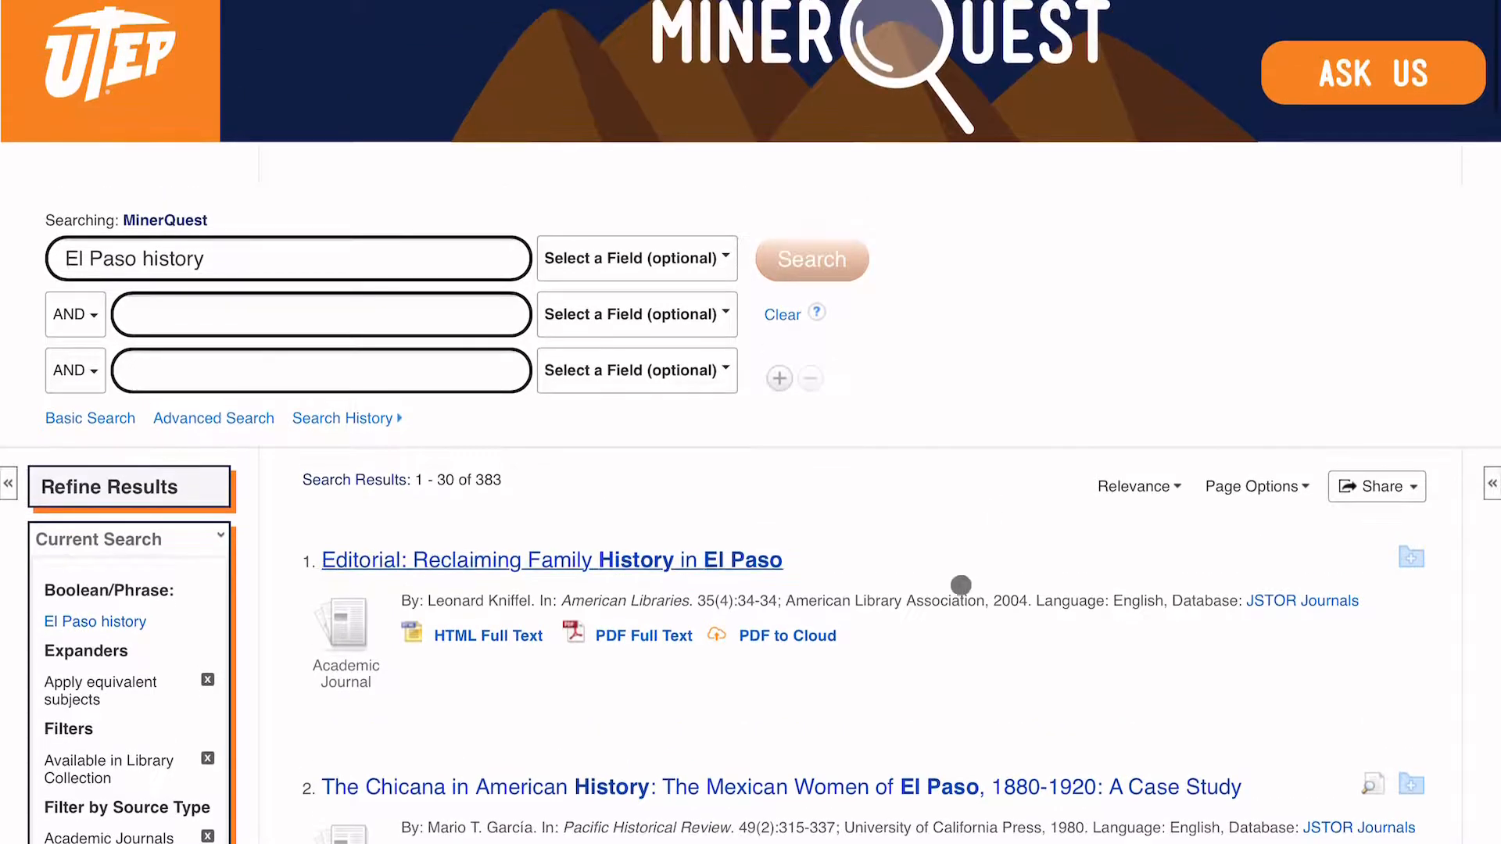
scroll(962, 471, down, 1)
scroll(969, 470, up, 2)
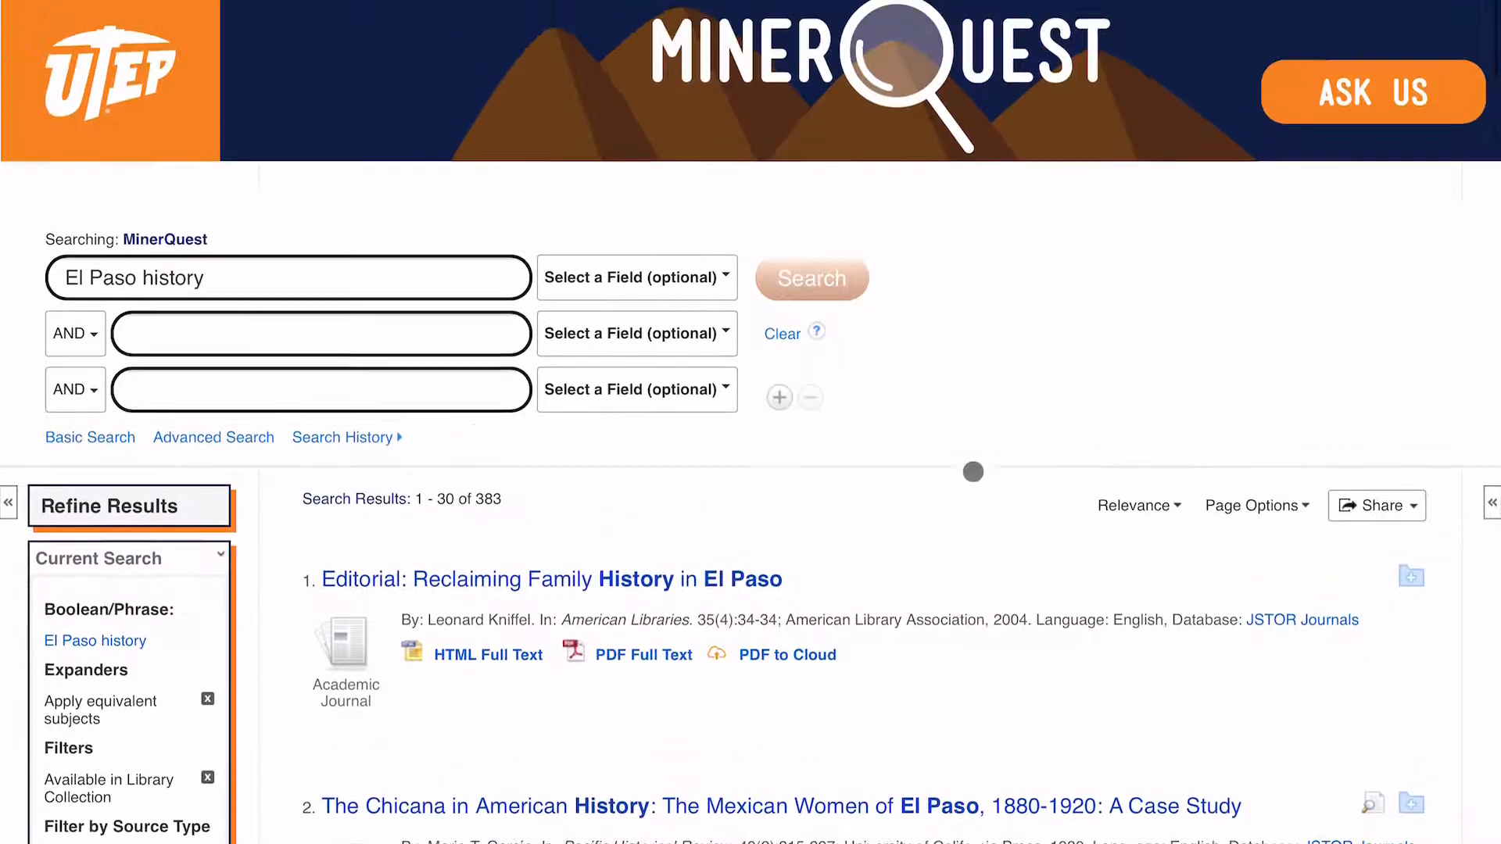
scroll(1029, 556, down, 5)
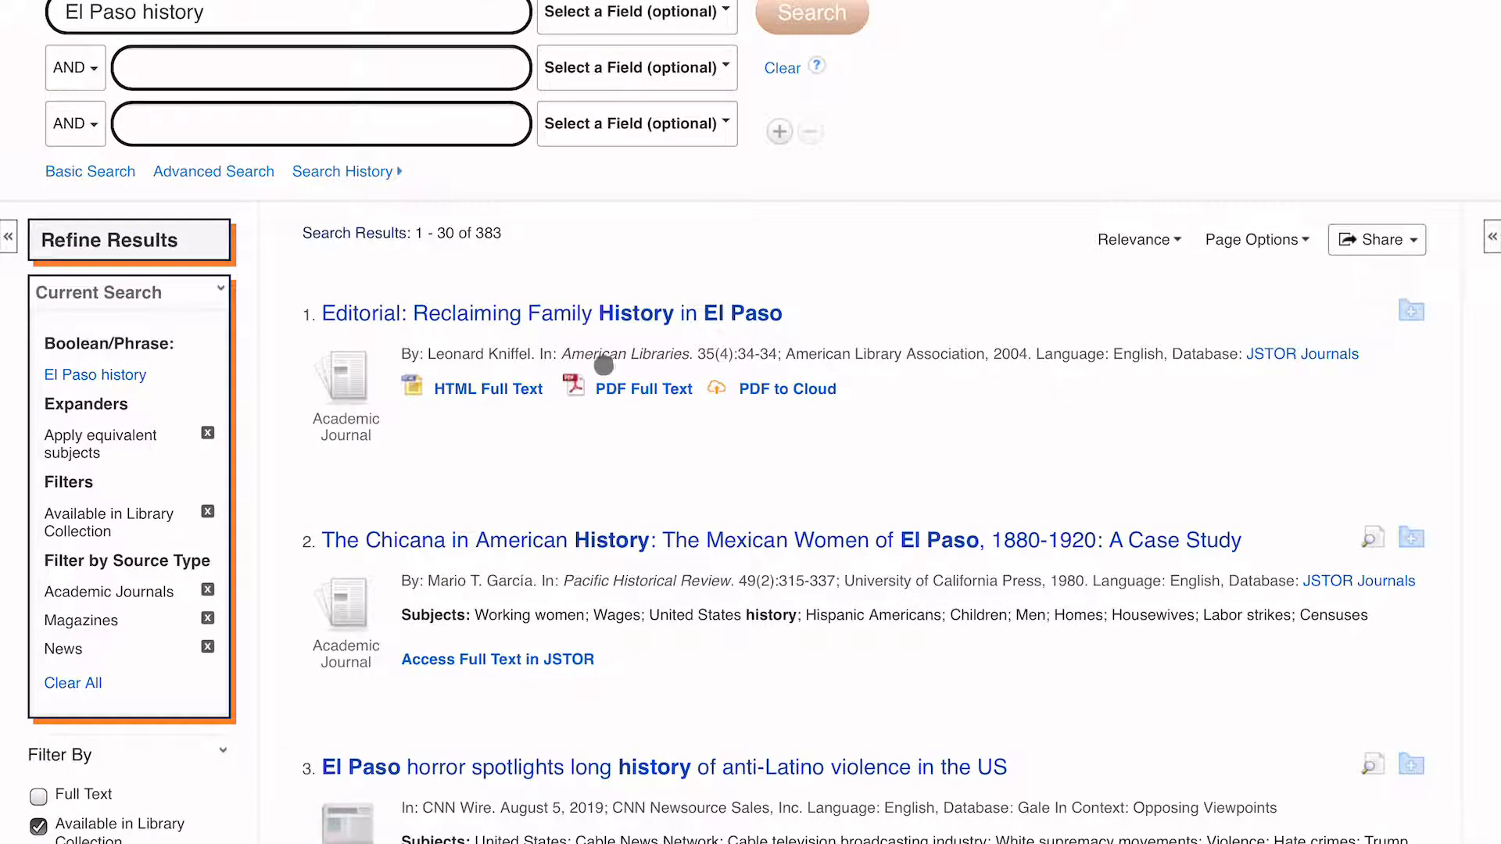
click(608, 316)
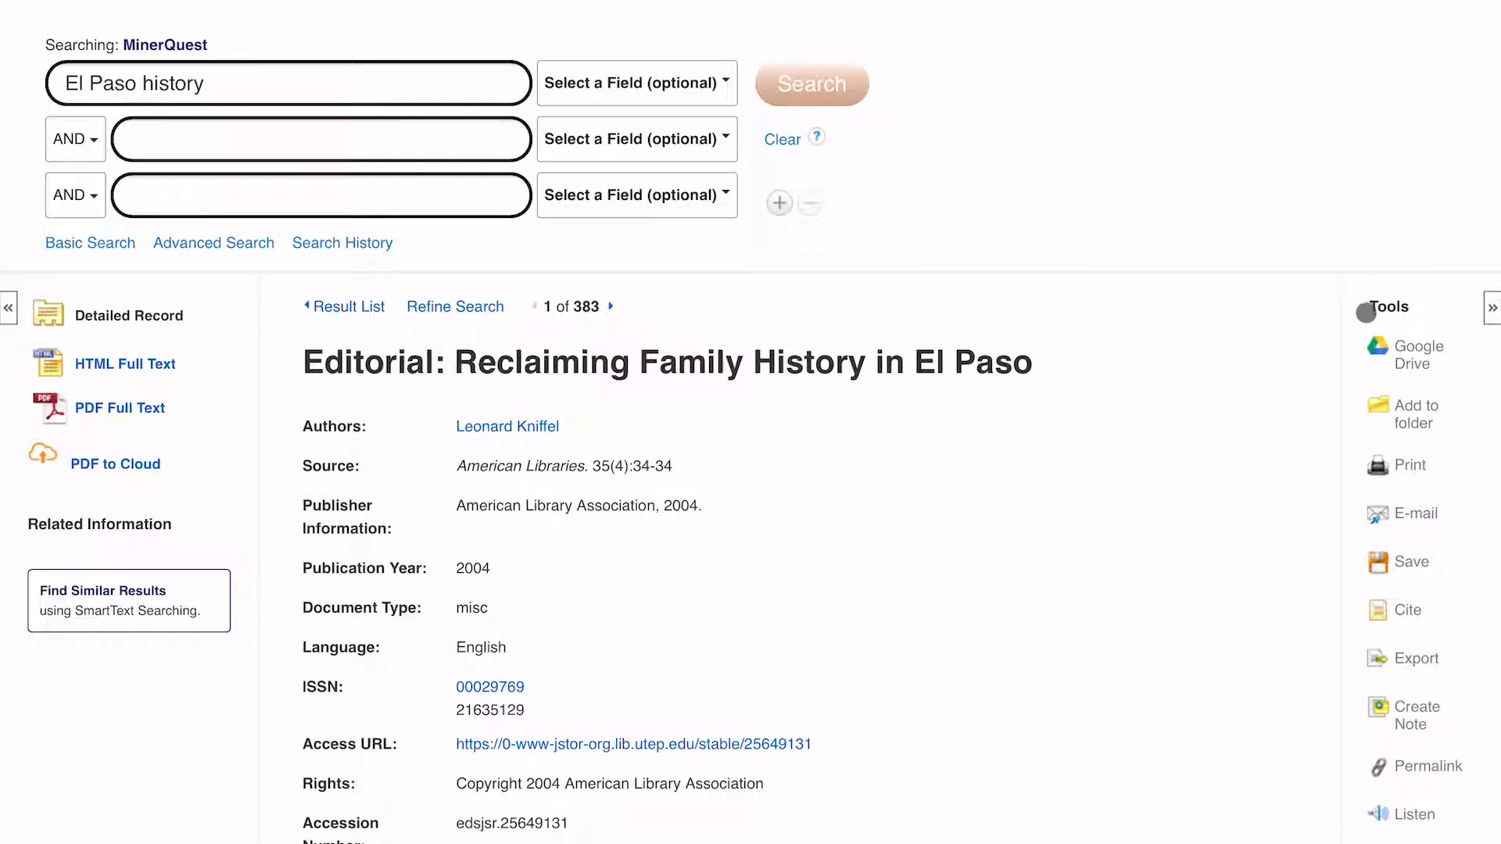
Step: Export the record directly to the newest version of RefWorks, opting not to be asked about the version again
scroll(1362, 574, down, 1)
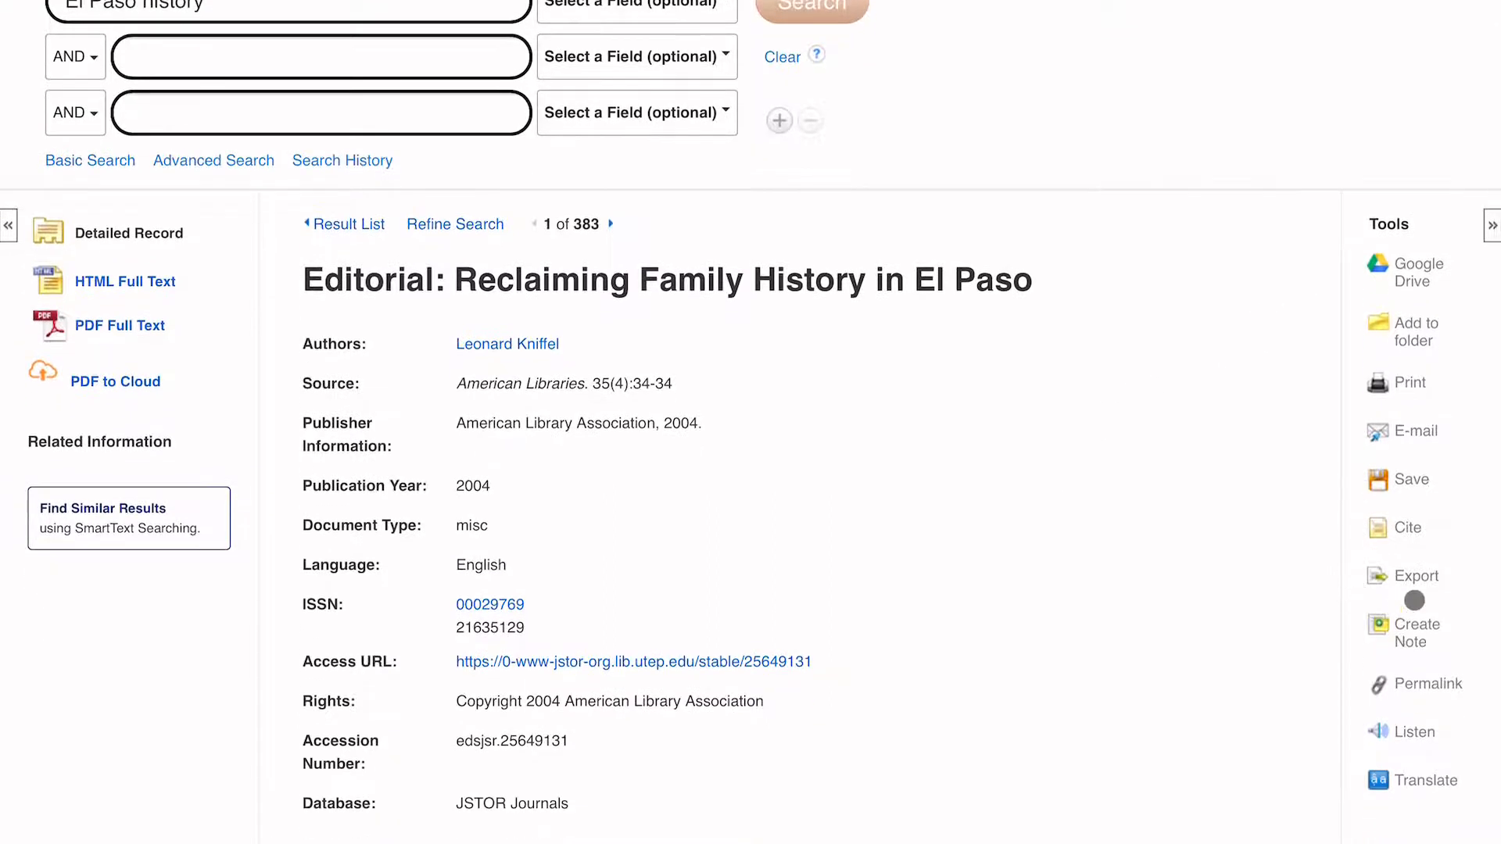
click(1421, 577)
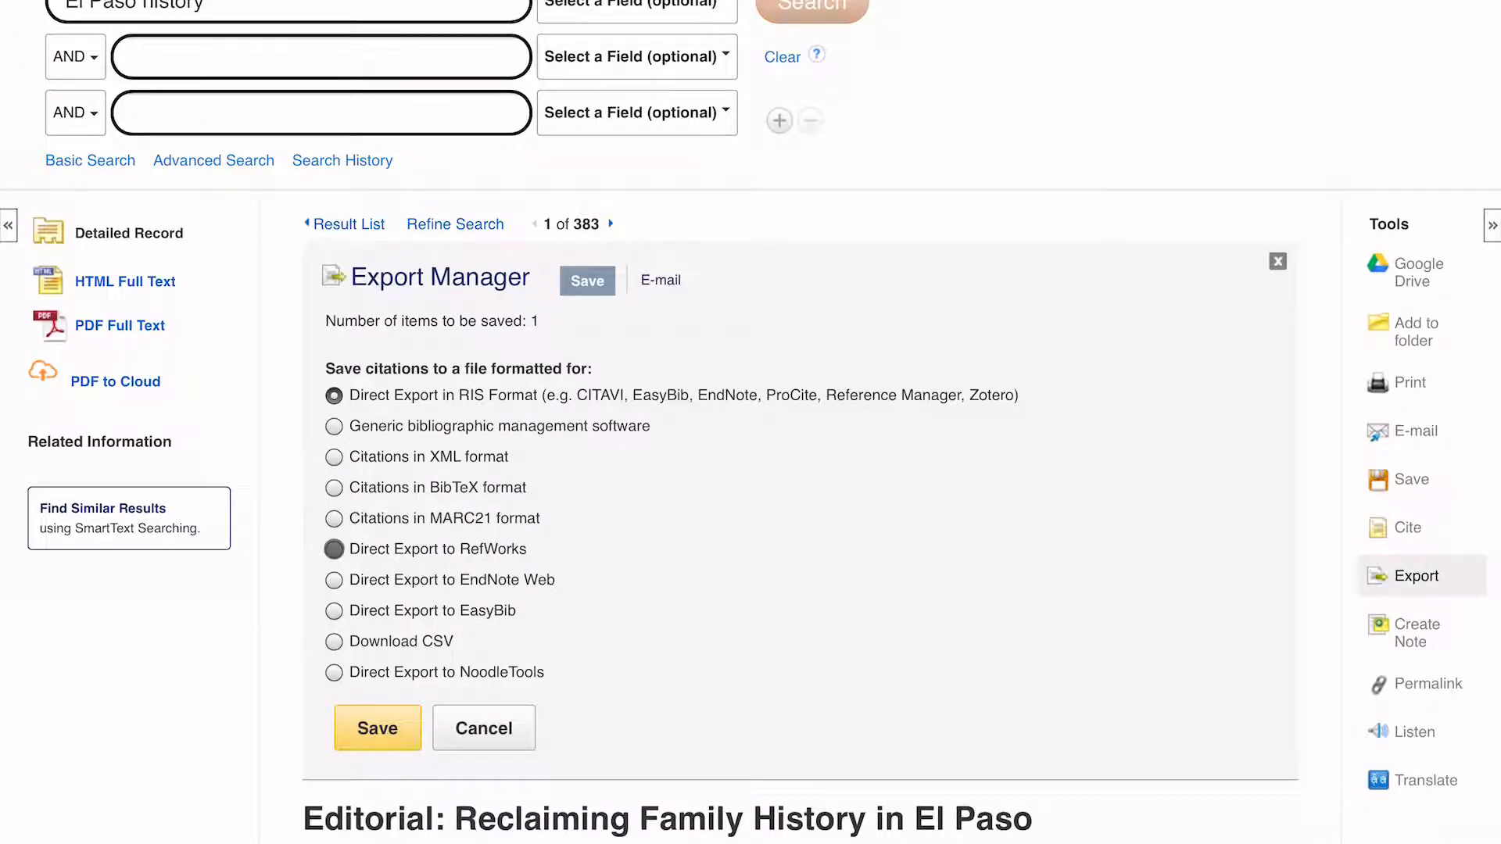
click(334, 550)
click(369, 726)
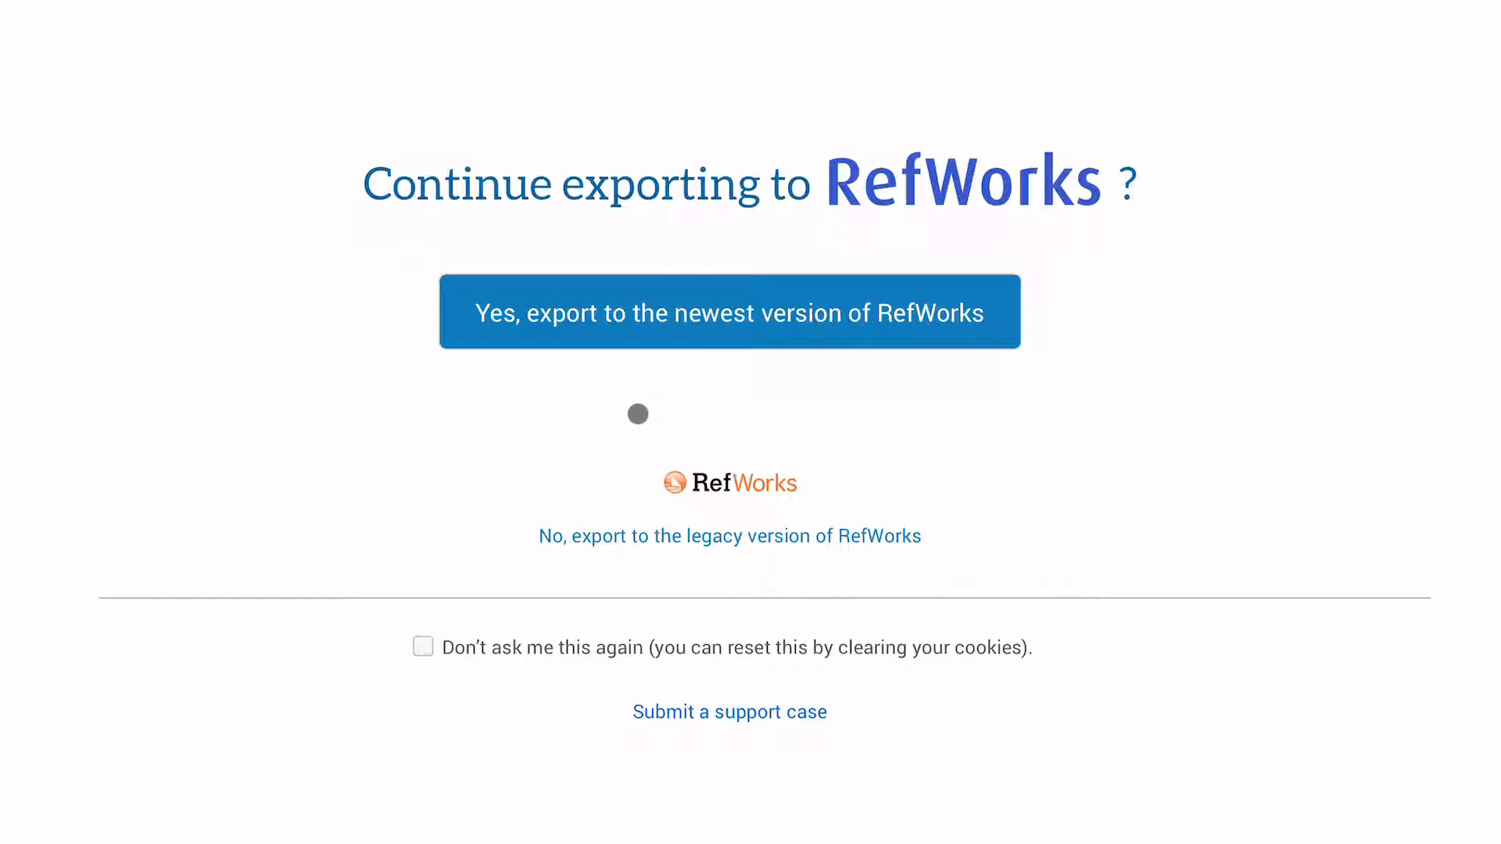
click(424, 647)
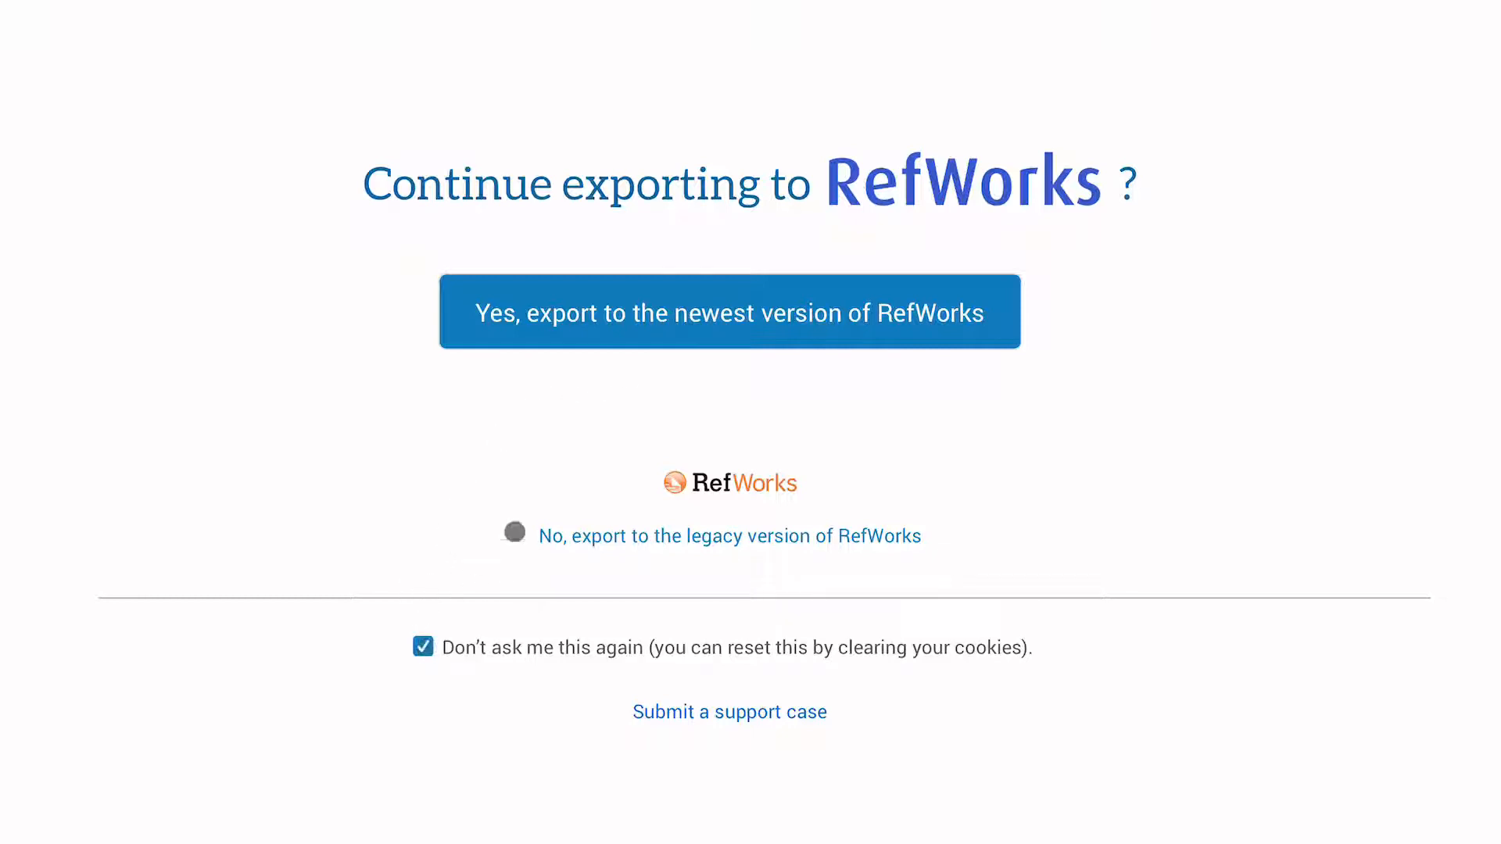
click(687, 310)
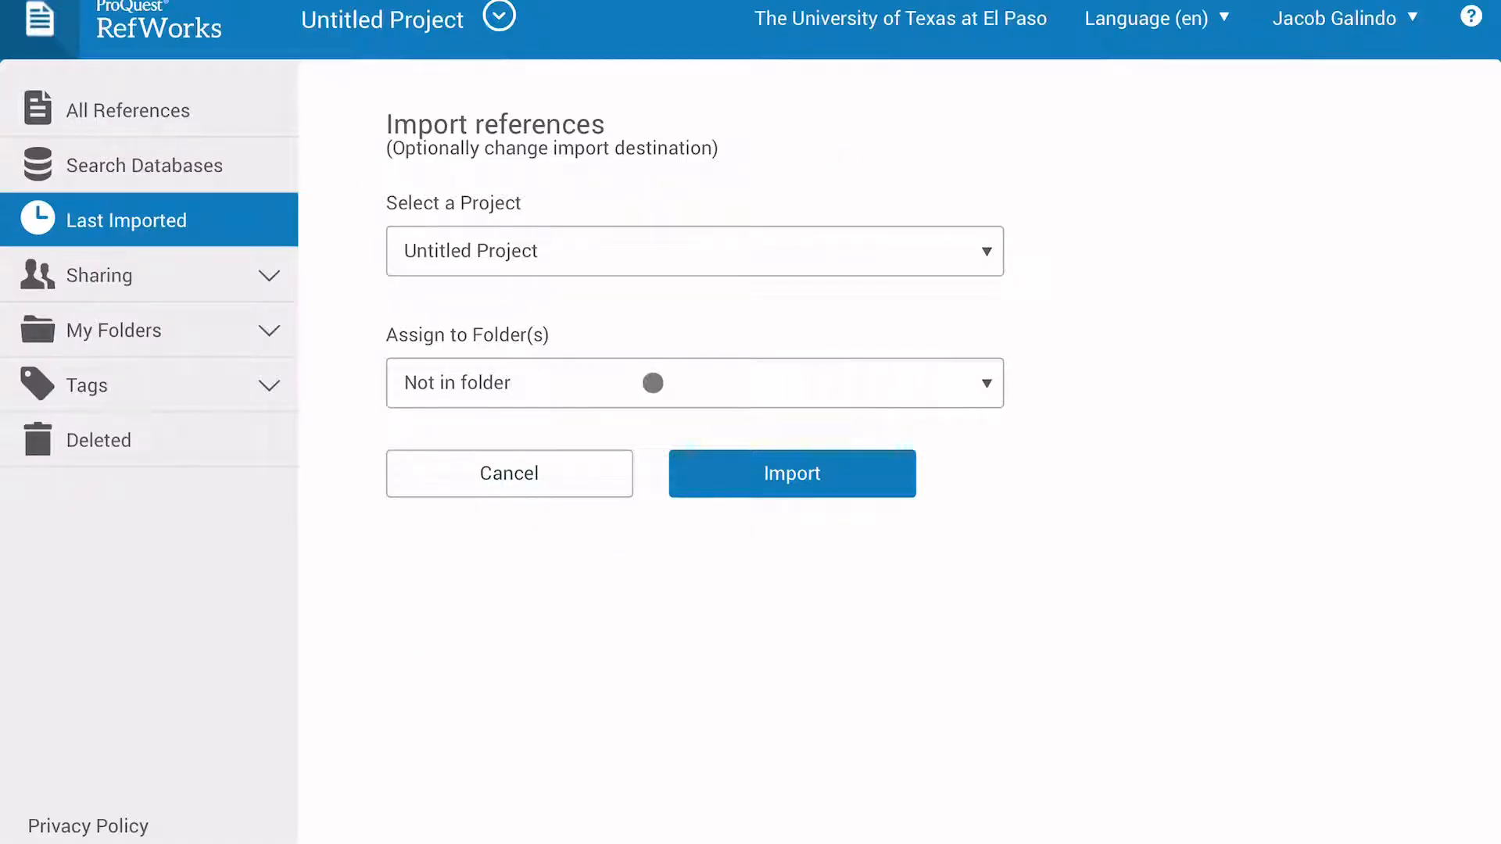
Step: Import the exported reference into the RefWorks 101 folder of Untitled Project and acknowledge the completed import
click(595, 390)
scroll(595, 547, down, 5)
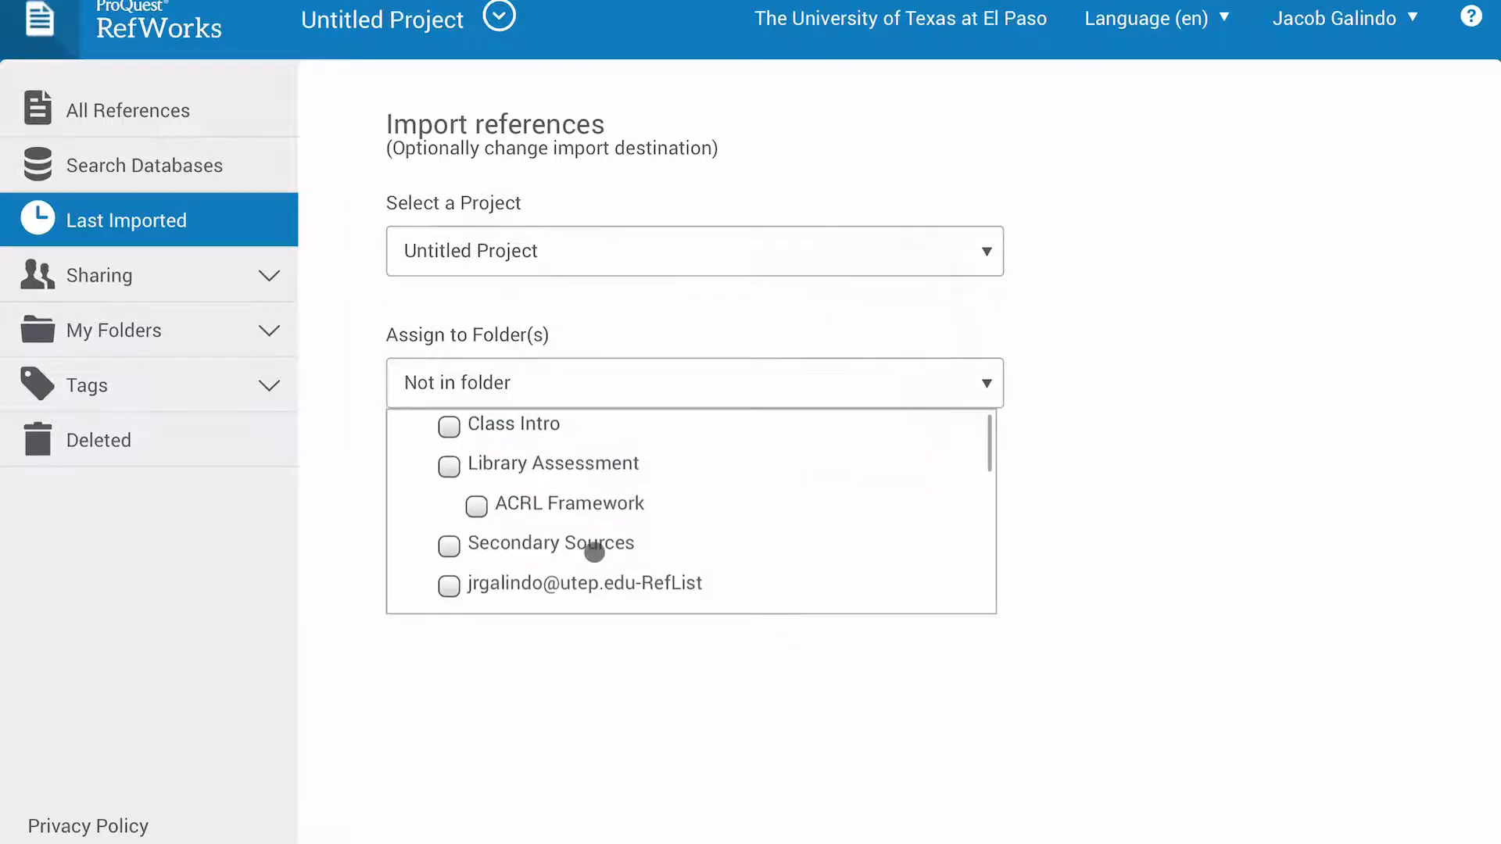
scroll(595, 553, up, 1)
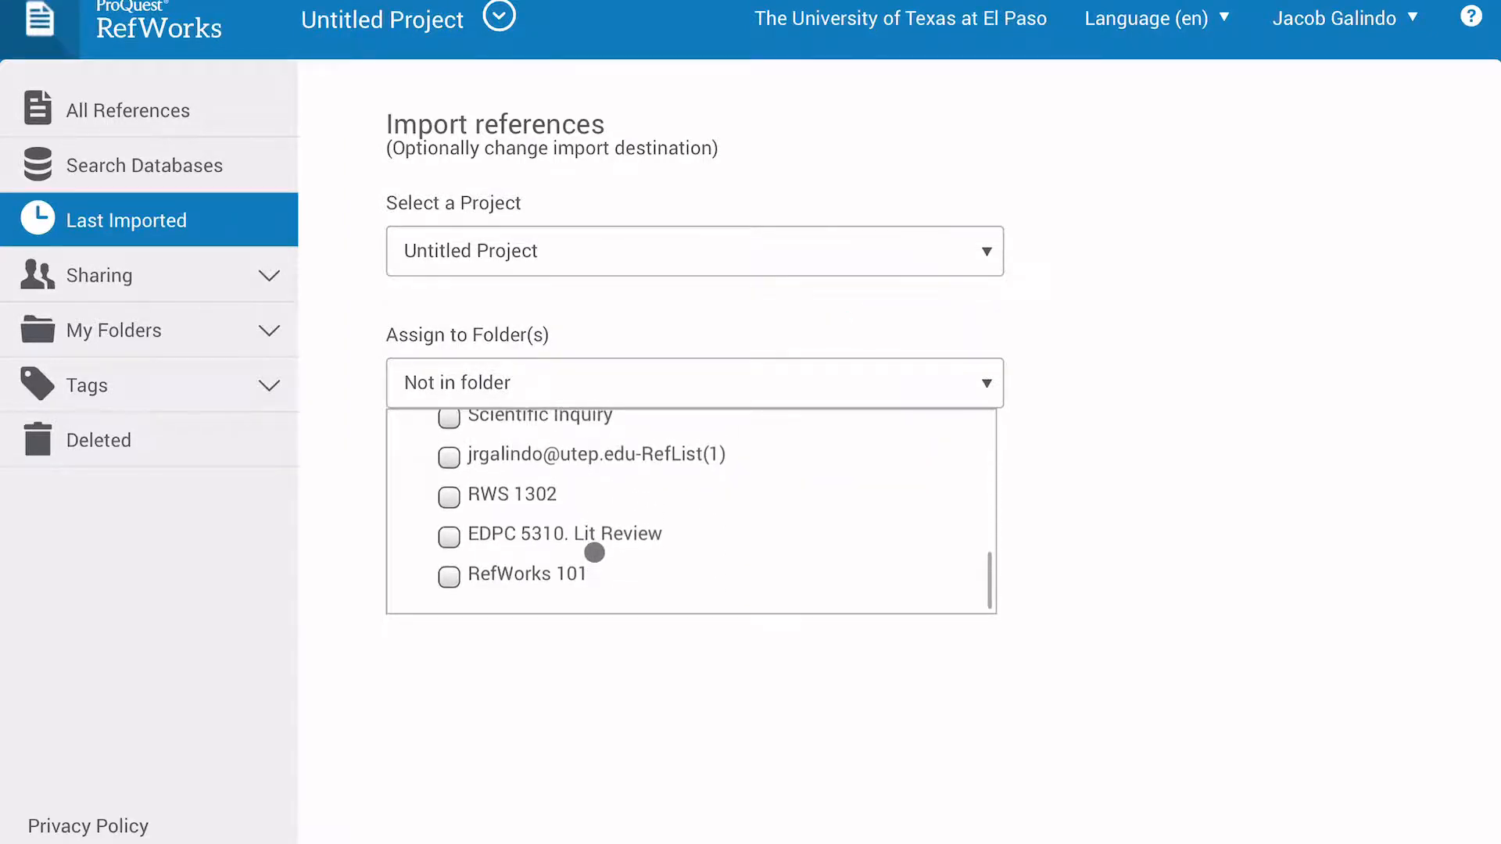
click(449, 577)
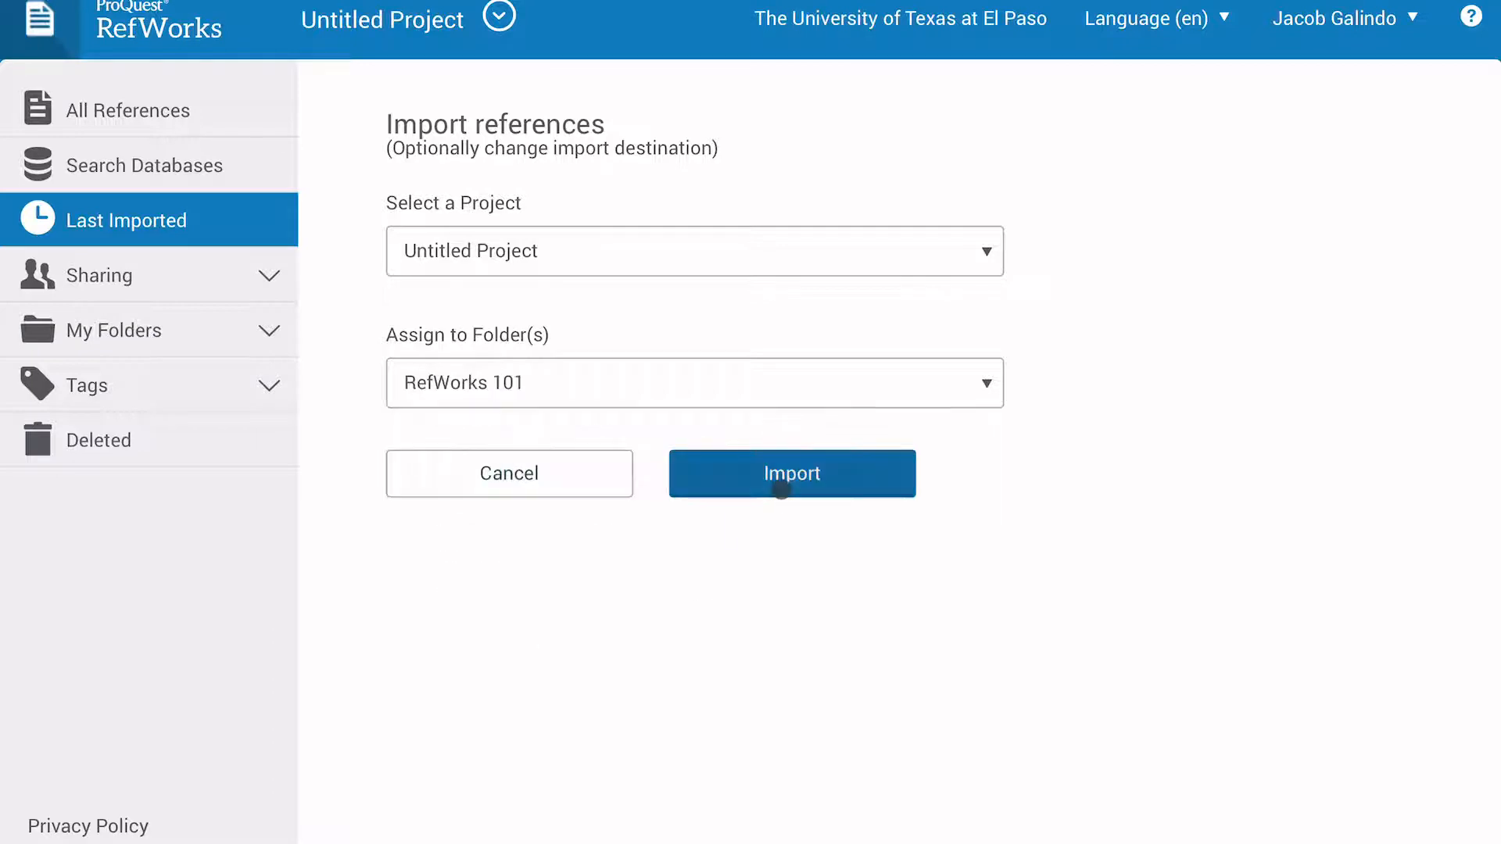
click(781, 485)
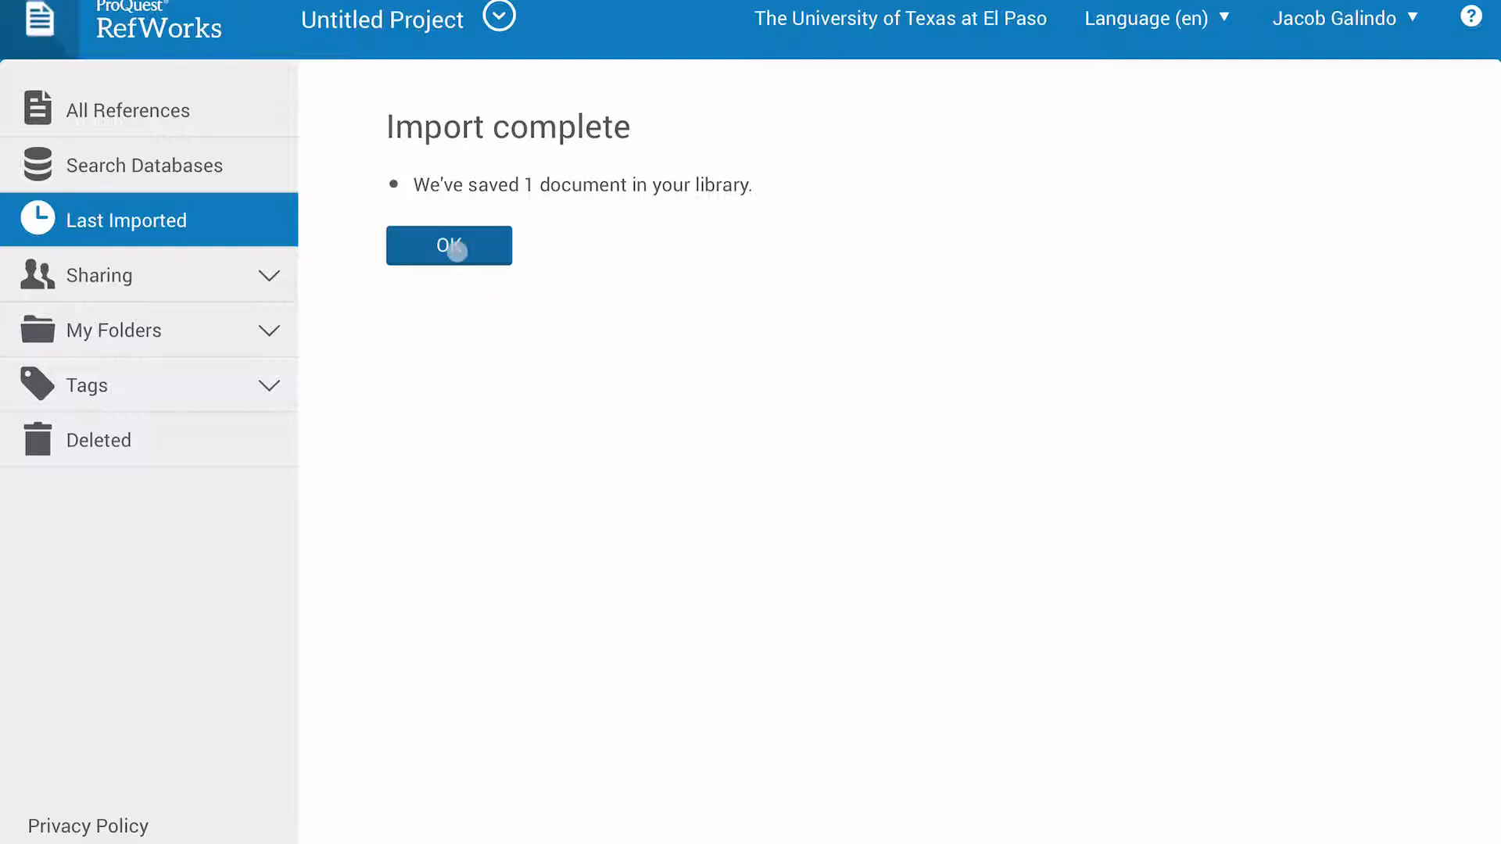
click(458, 249)
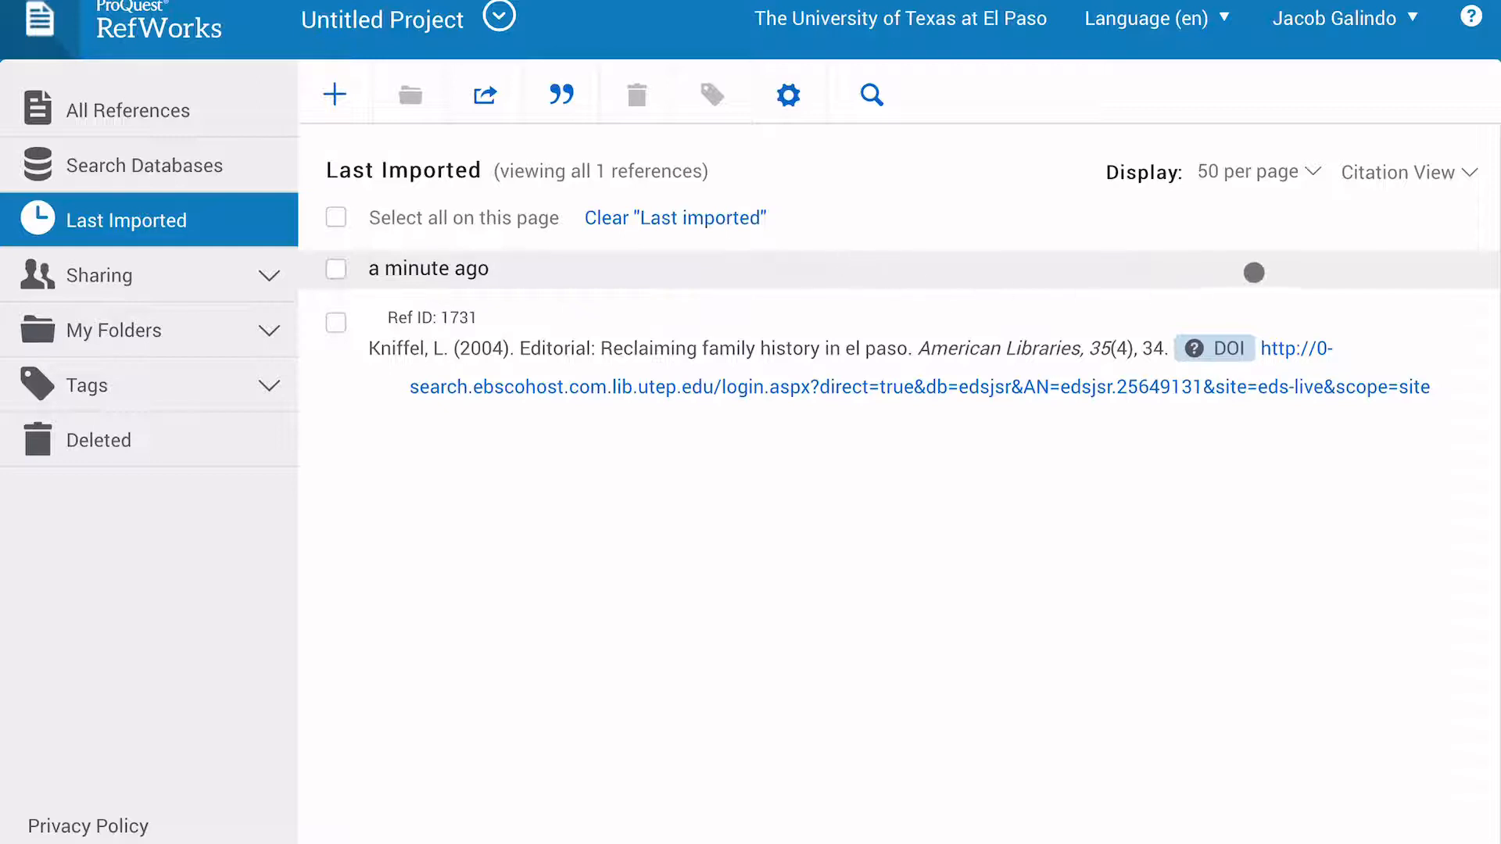
Step: Check which citation style is set for the Citation View of the last imported references
click(1391, 179)
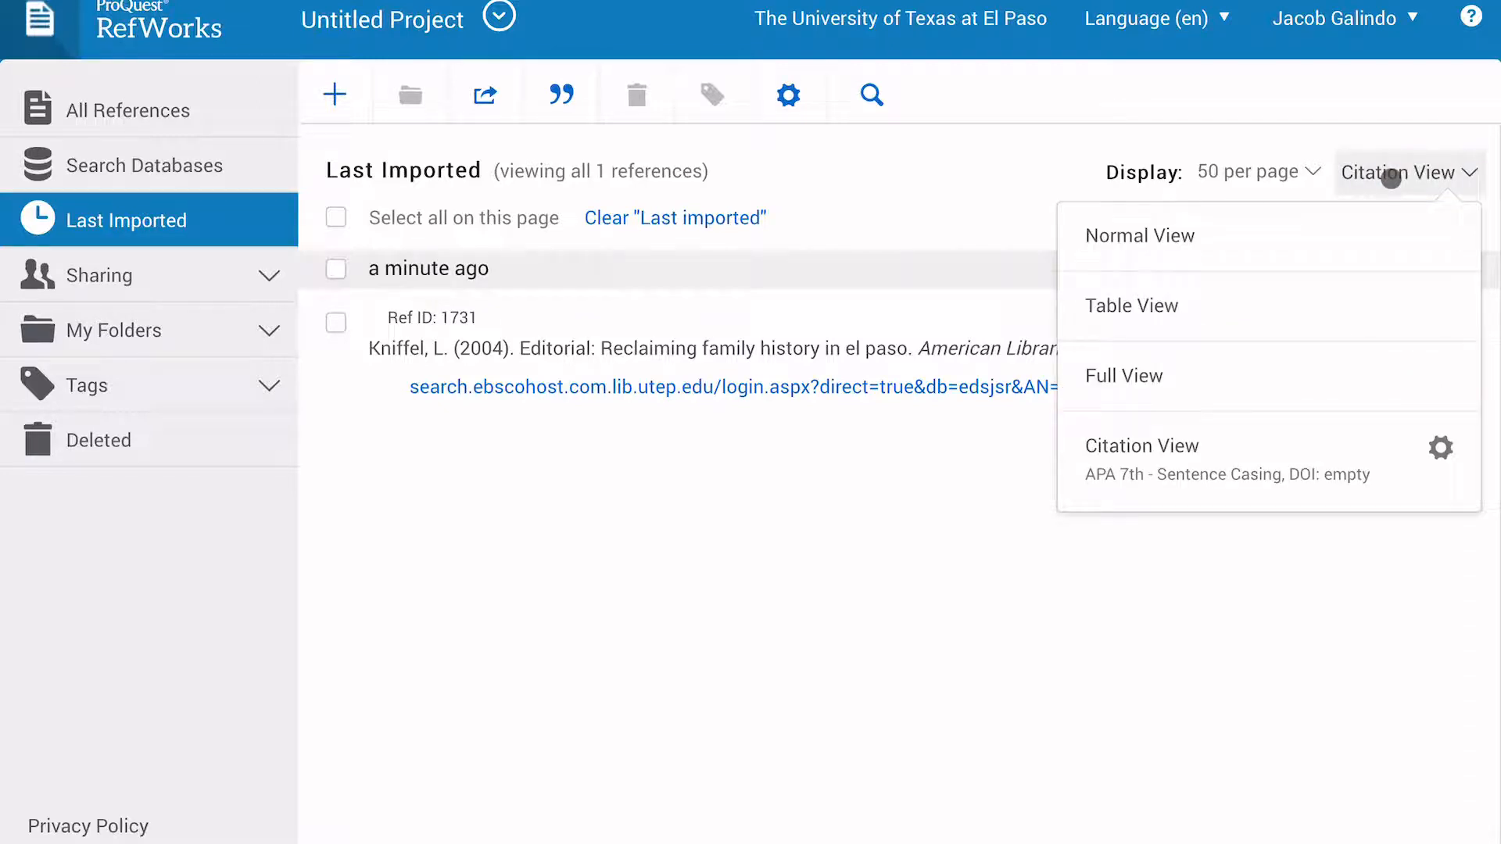
click(1384, 177)
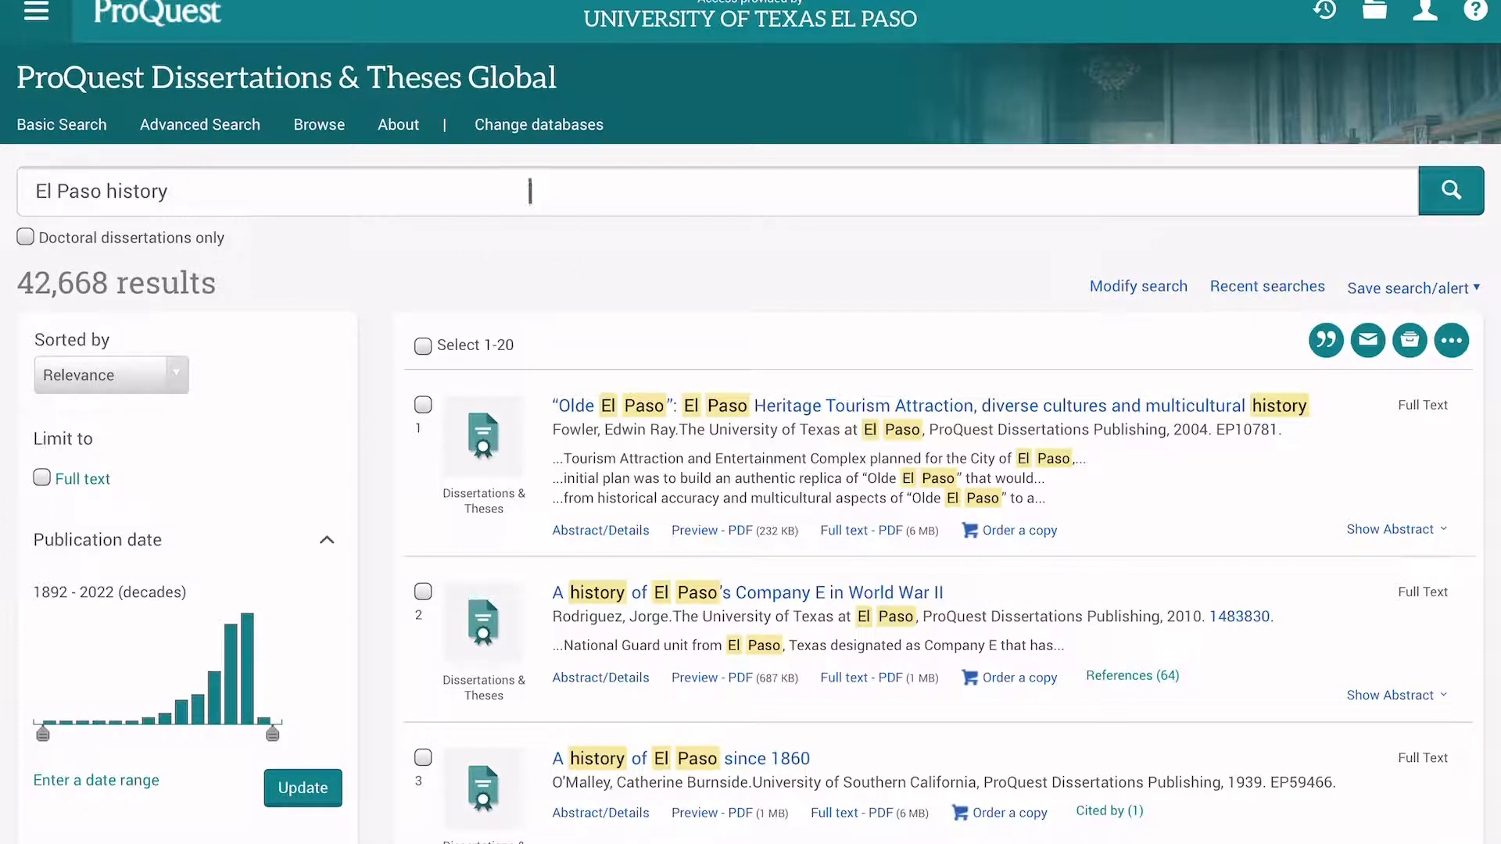
Step: In ProQuest Dissertations & Theses Global, open the "Olde El Paso" heritage tourism dissertation and export its citation to RefWorks
click(749, 403)
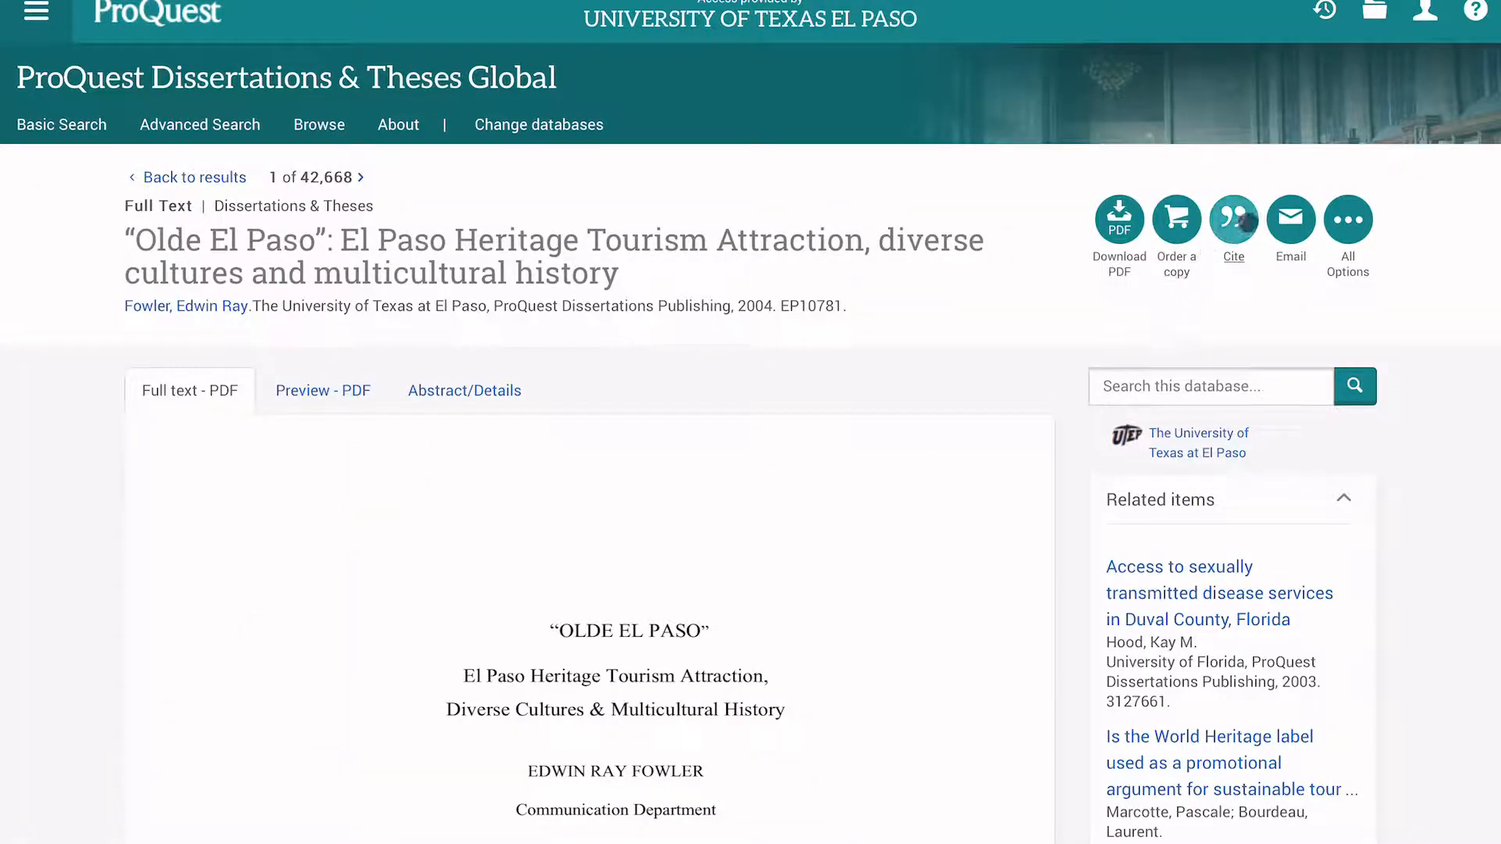
click(1239, 219)
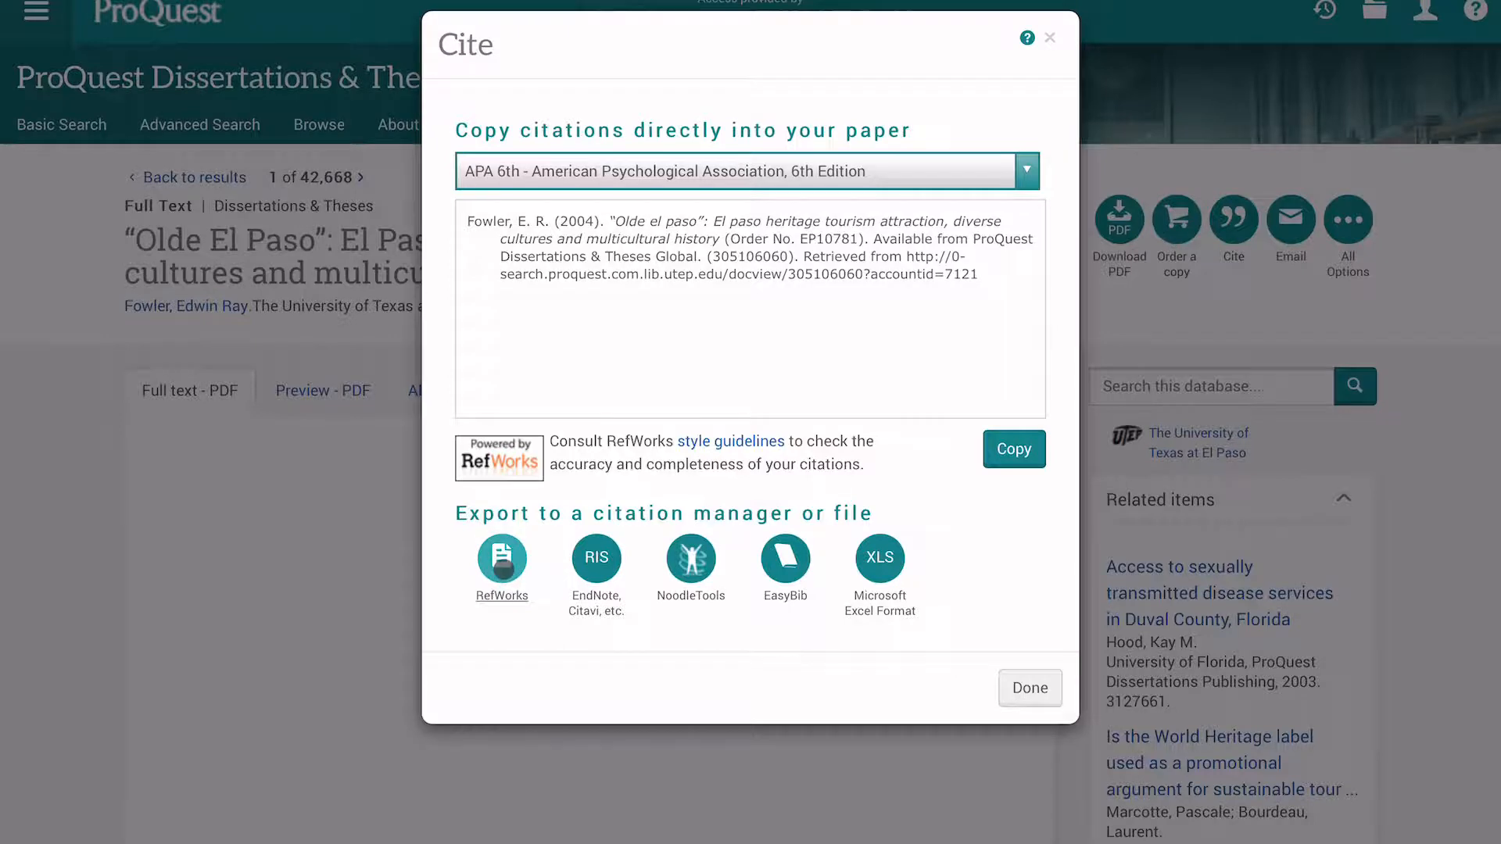
click(502, 563)
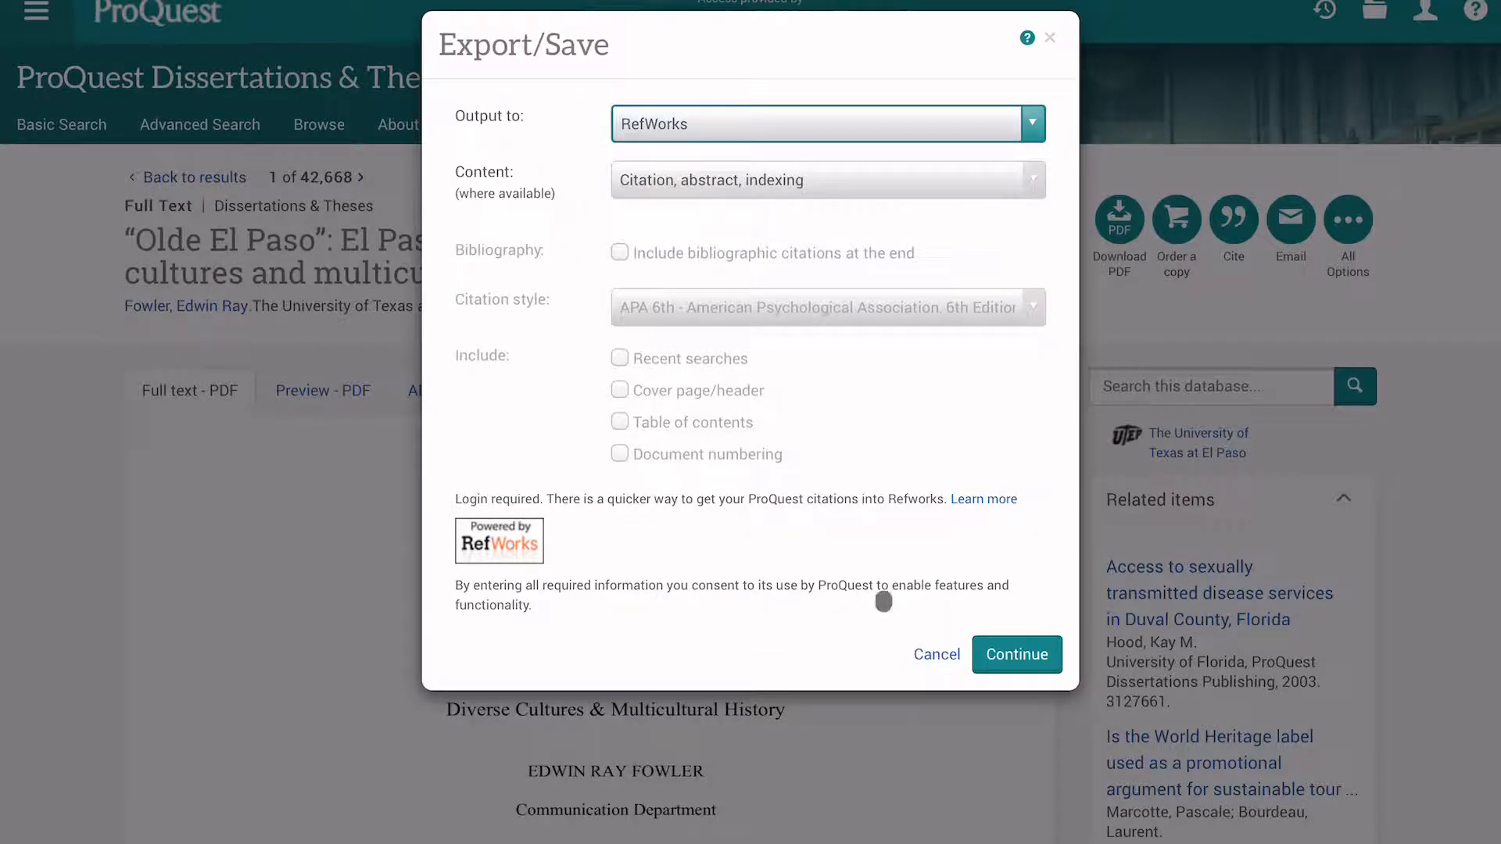
click(1017, 655)
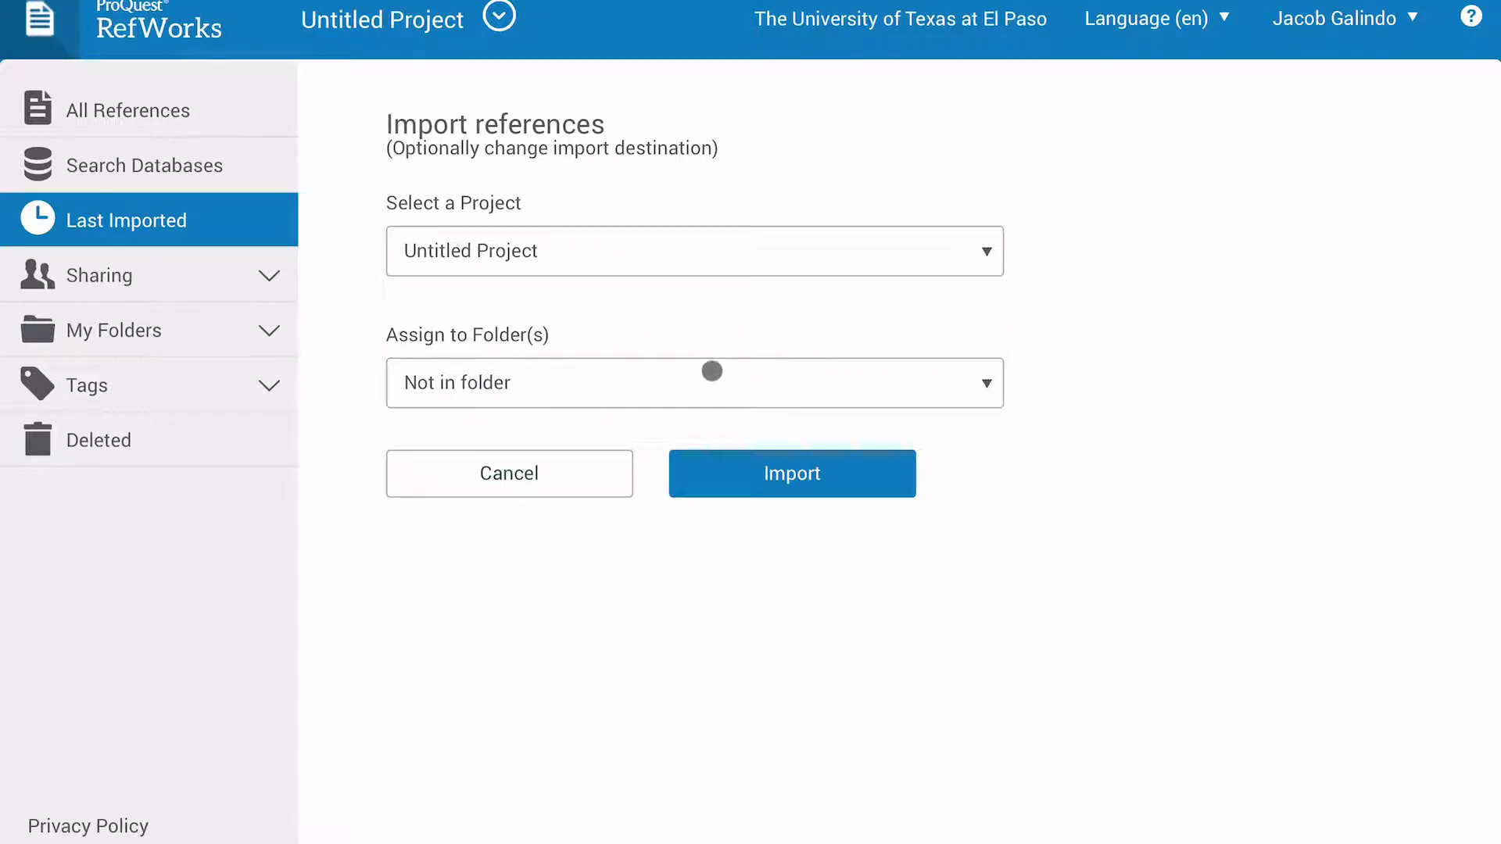
Step: Assign the exported dissertation reference to the RefWorks 101 folder and import it
click(707, 384)
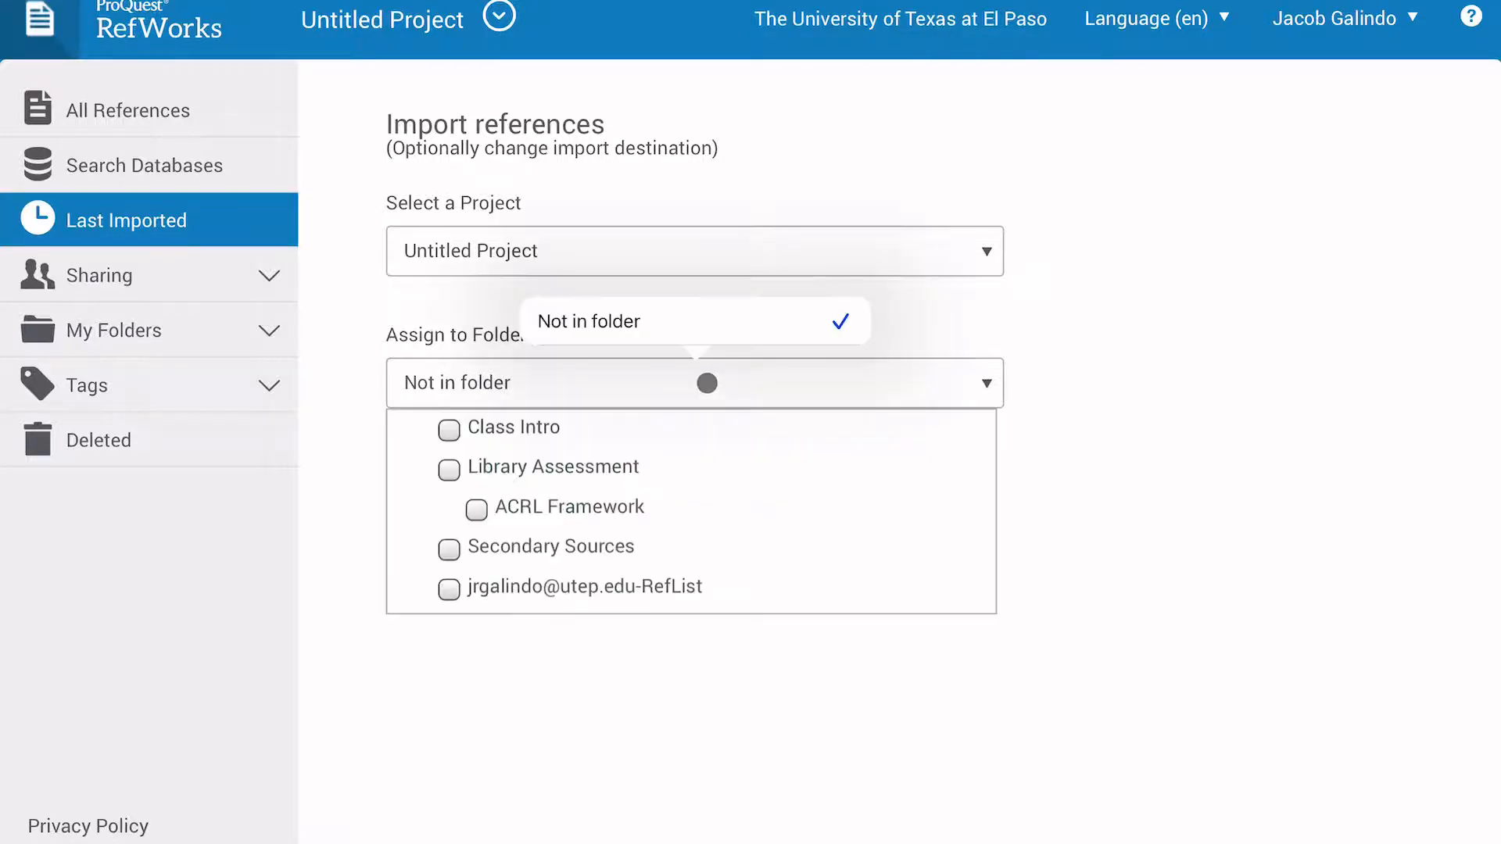
scroll(653, 489, down, 5)
click(472, 573)
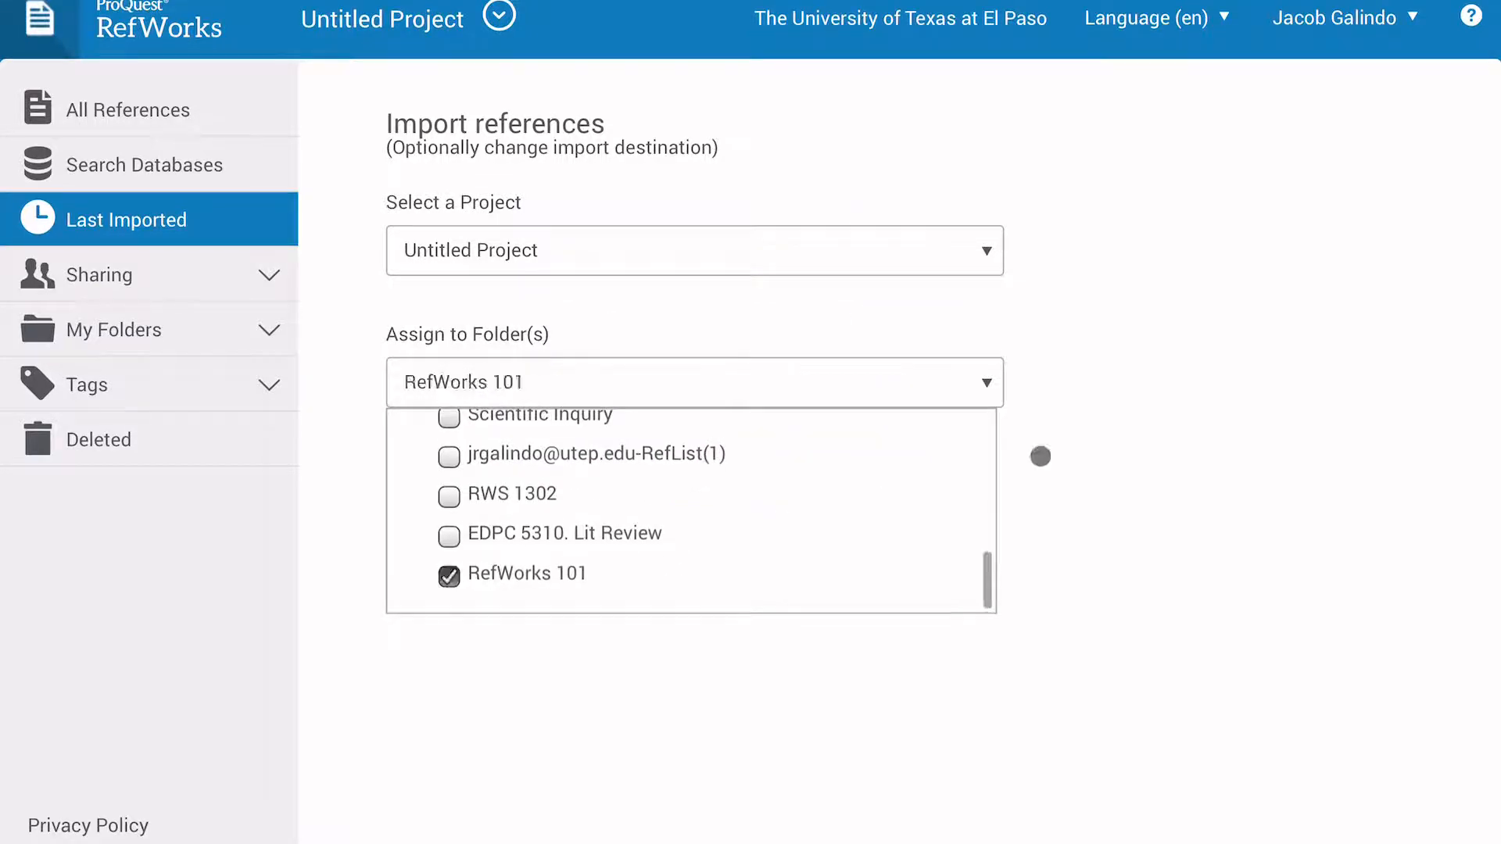
click(1097, 443)
click(767, 457)
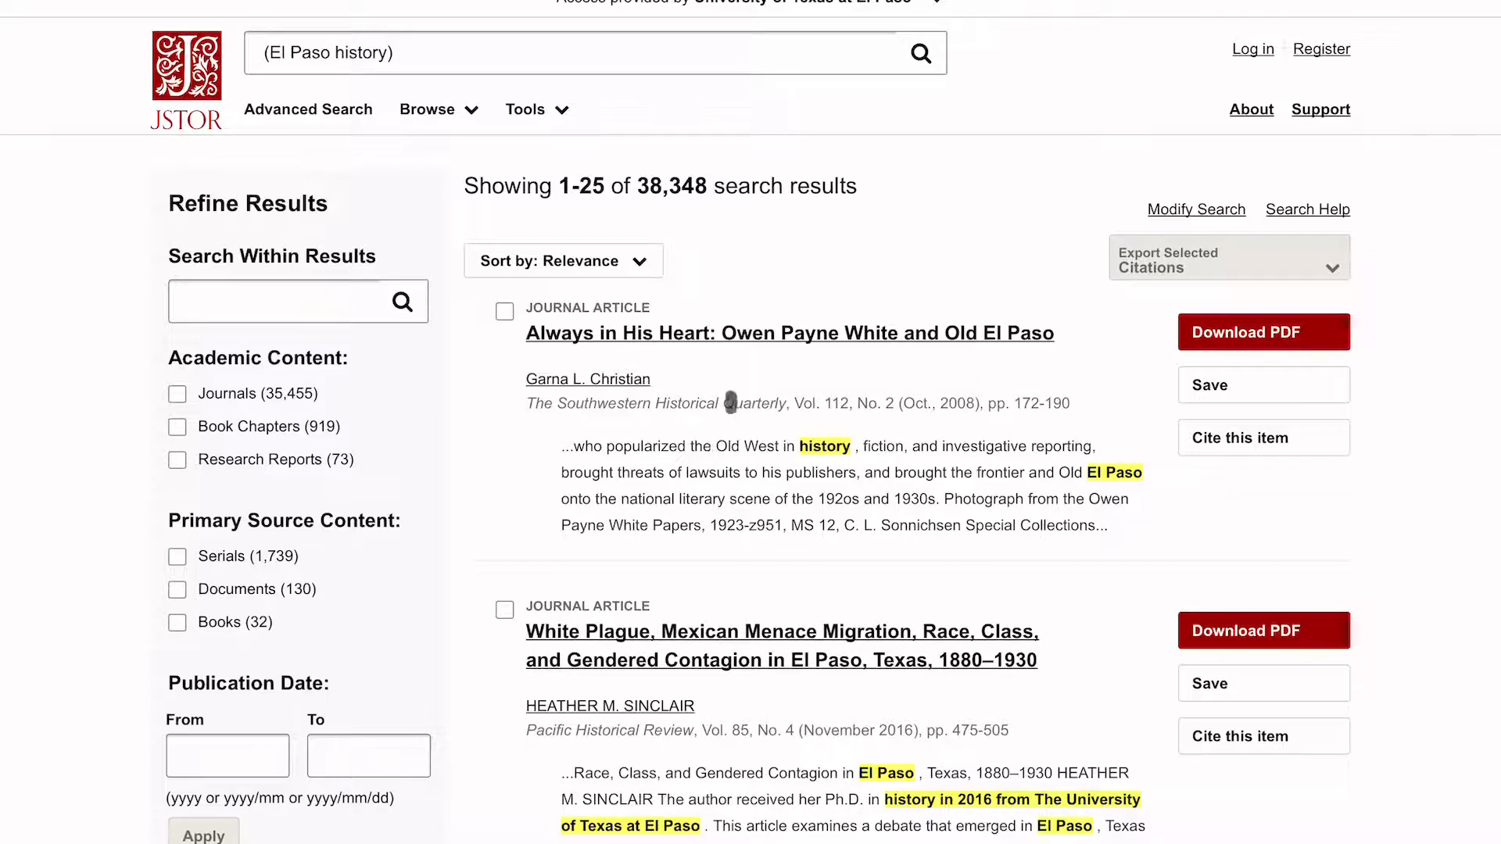
Step: Open the "Always in His Heart" journal article from the JSTOR results and export its citation to RefWorks
click(739, 333)
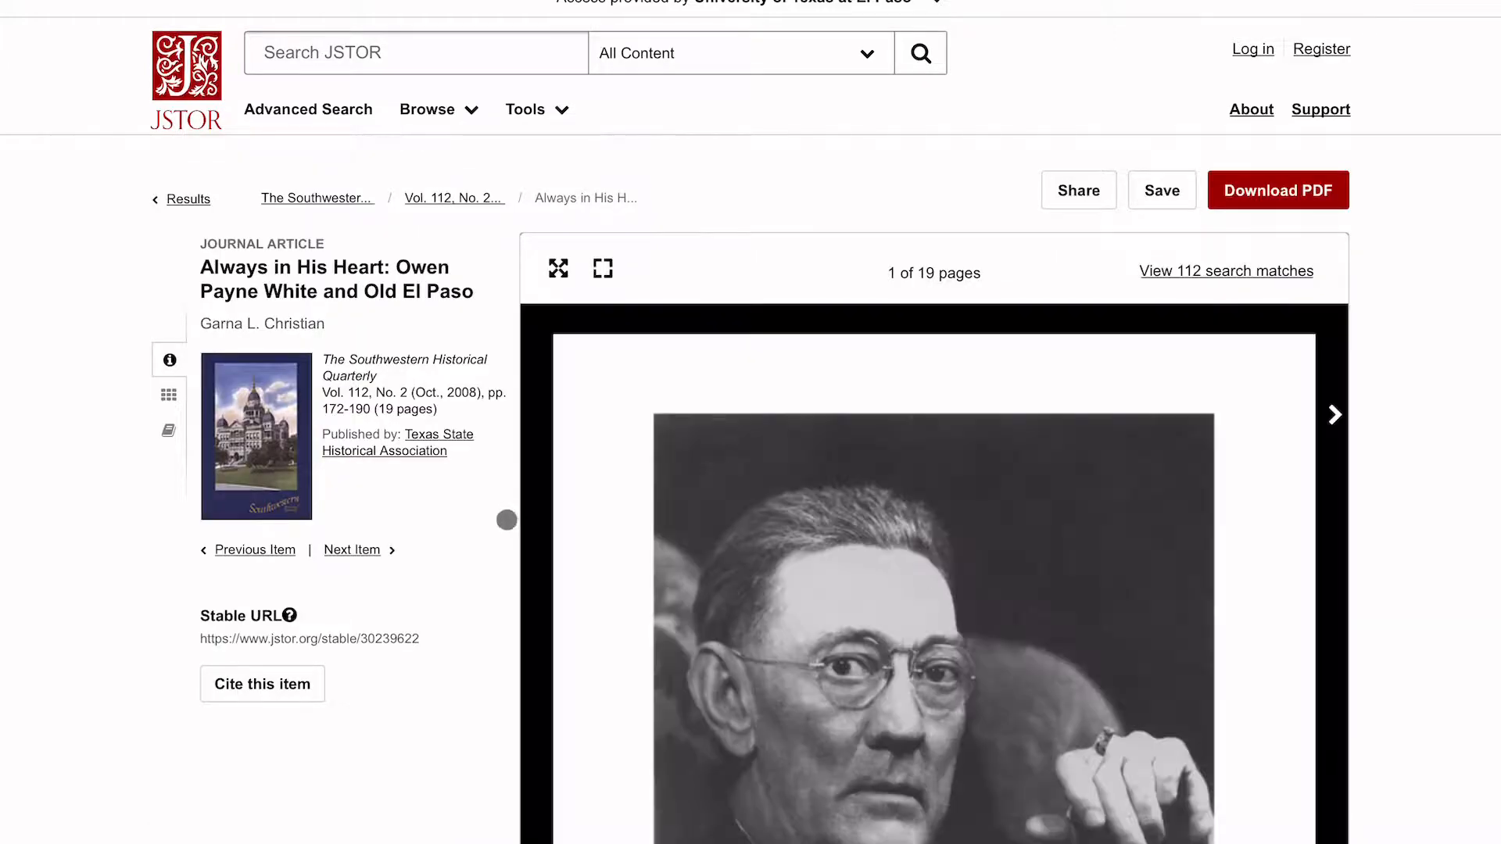
scroll(509, 524, down, 4)
scroll(508, 550, up, 2)
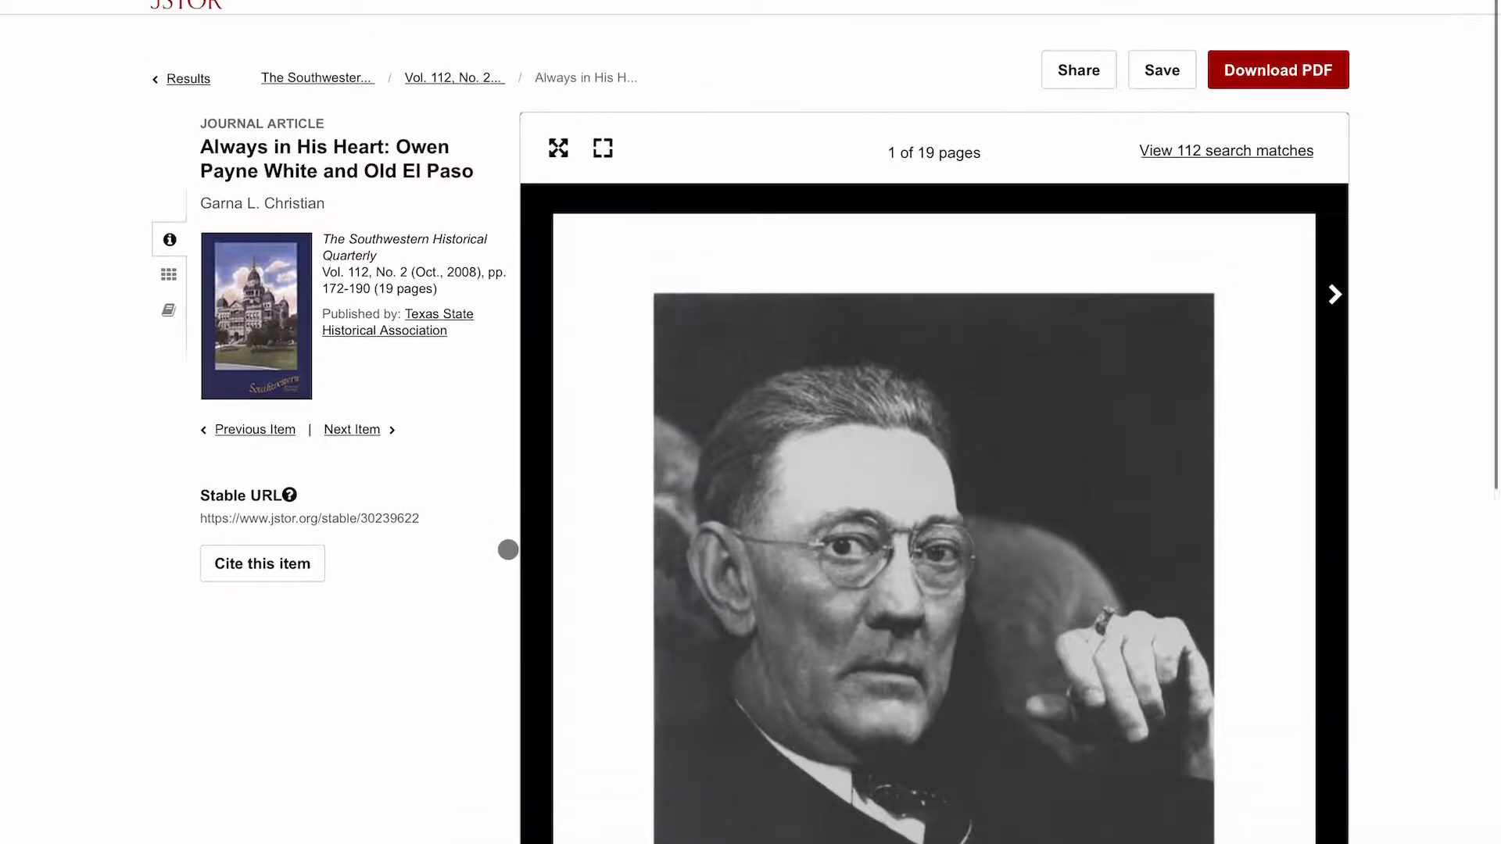
click(246, 554)
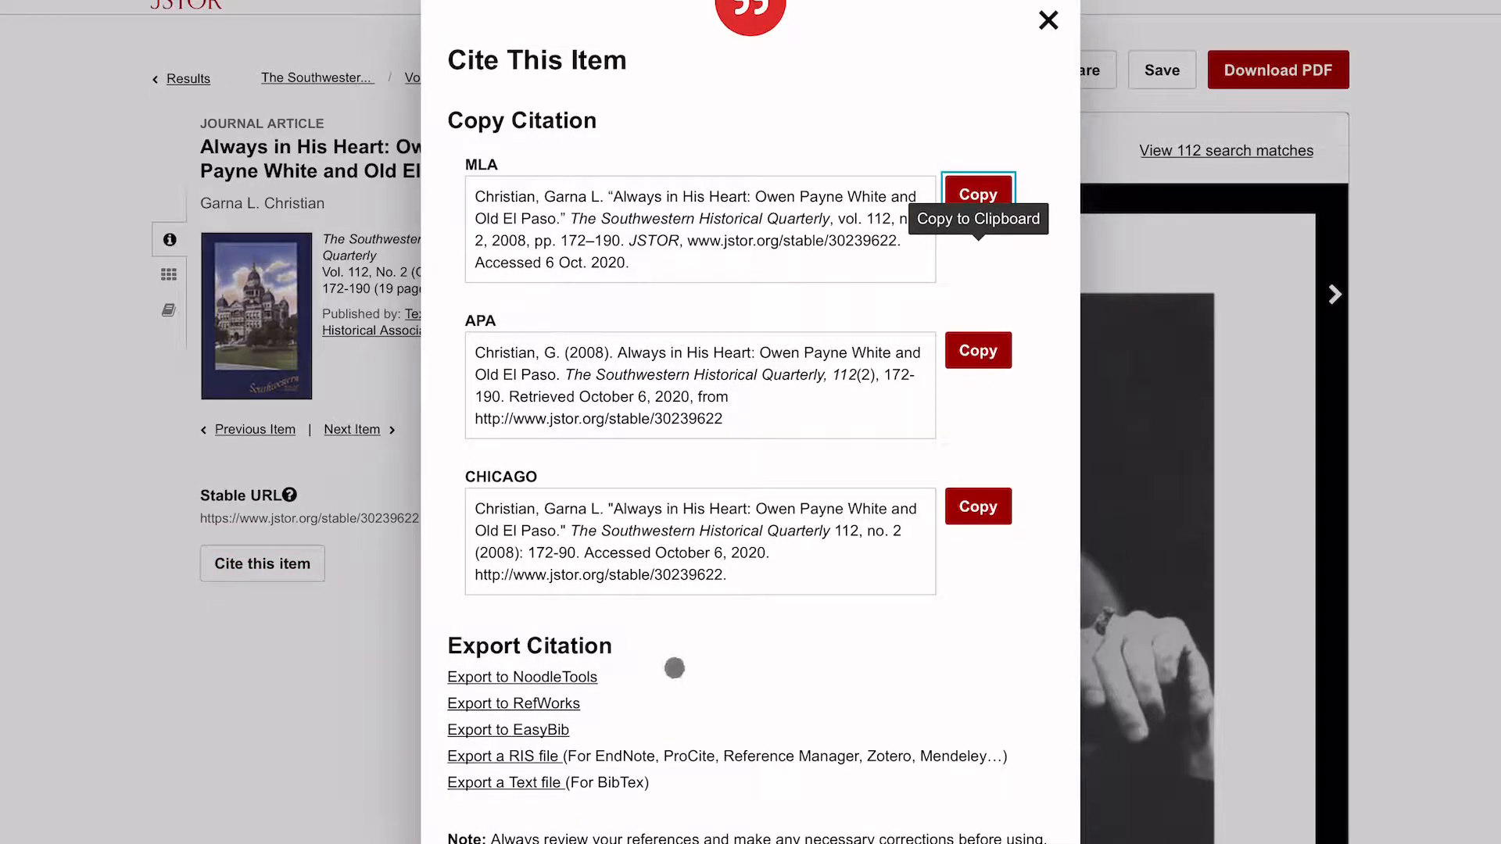
click(522, 706)
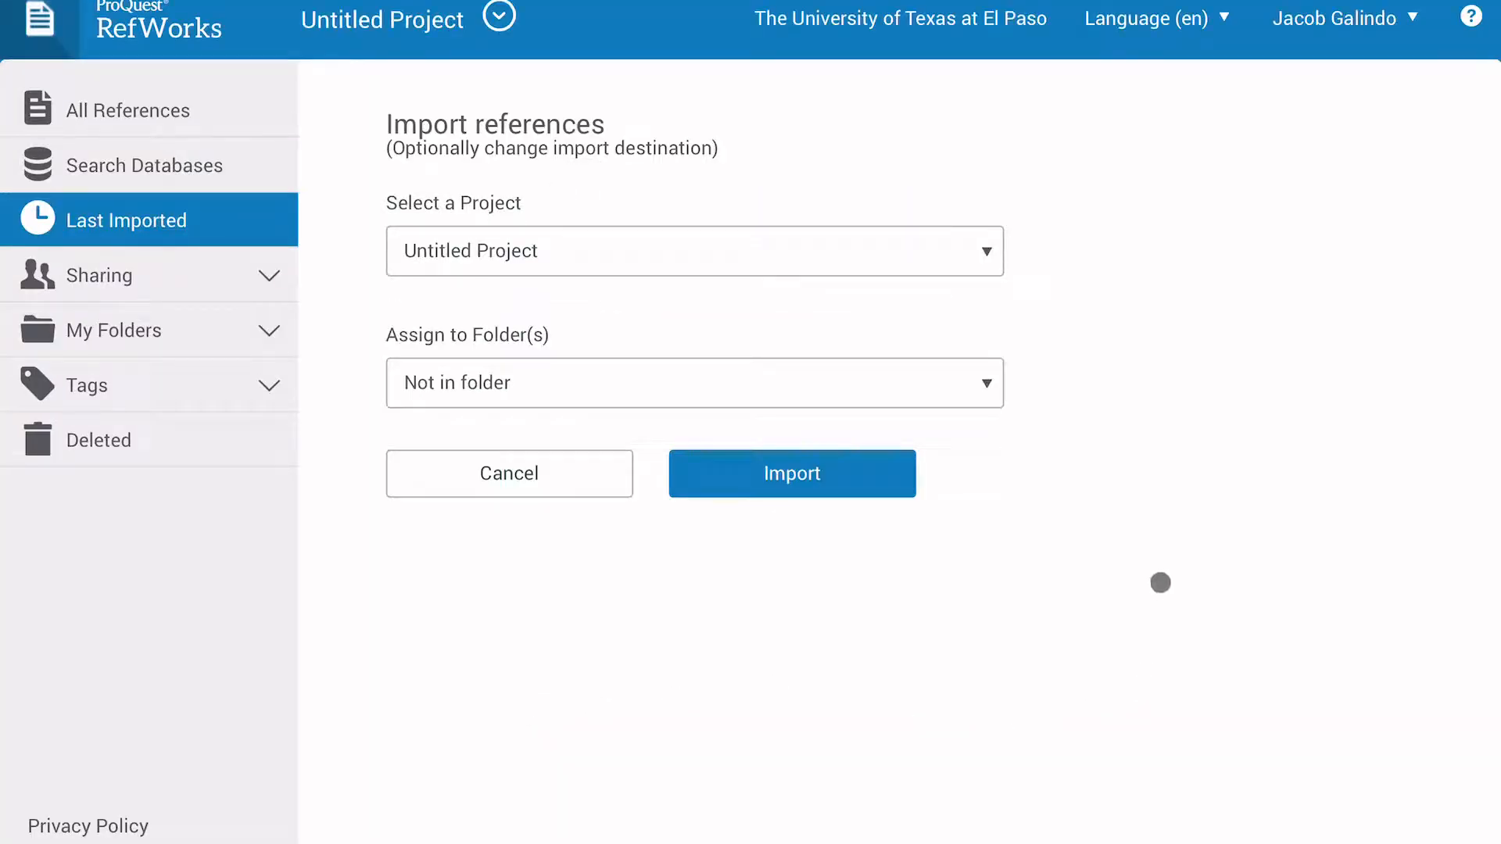
Step: Import the JSTOR article reference into the RefWorks 101 folder of Untitled Project and acknowledge the completed import
click(638, 386)
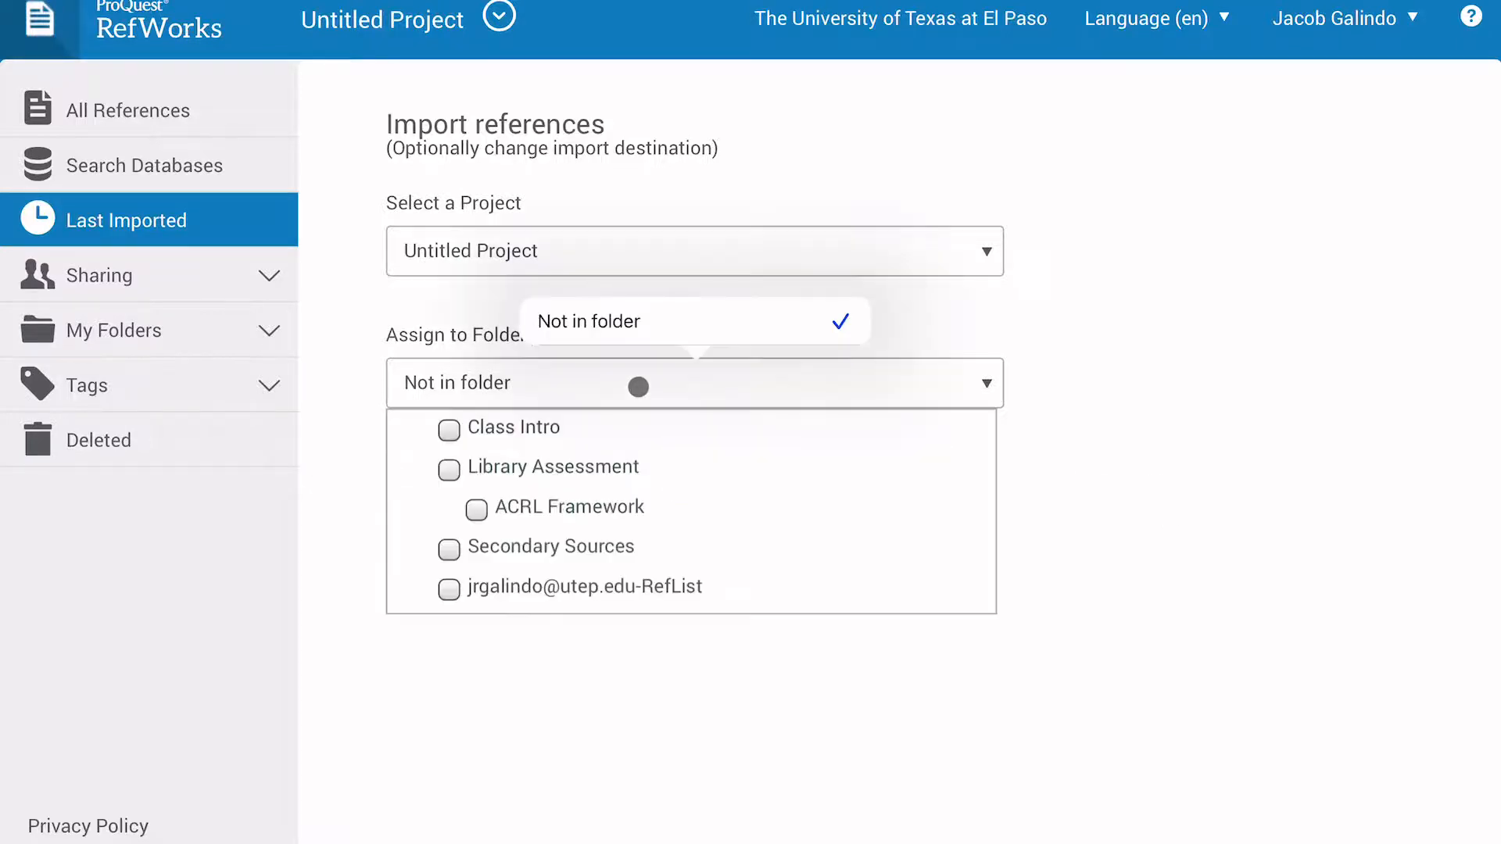
scroll(631, 512, down, 5)
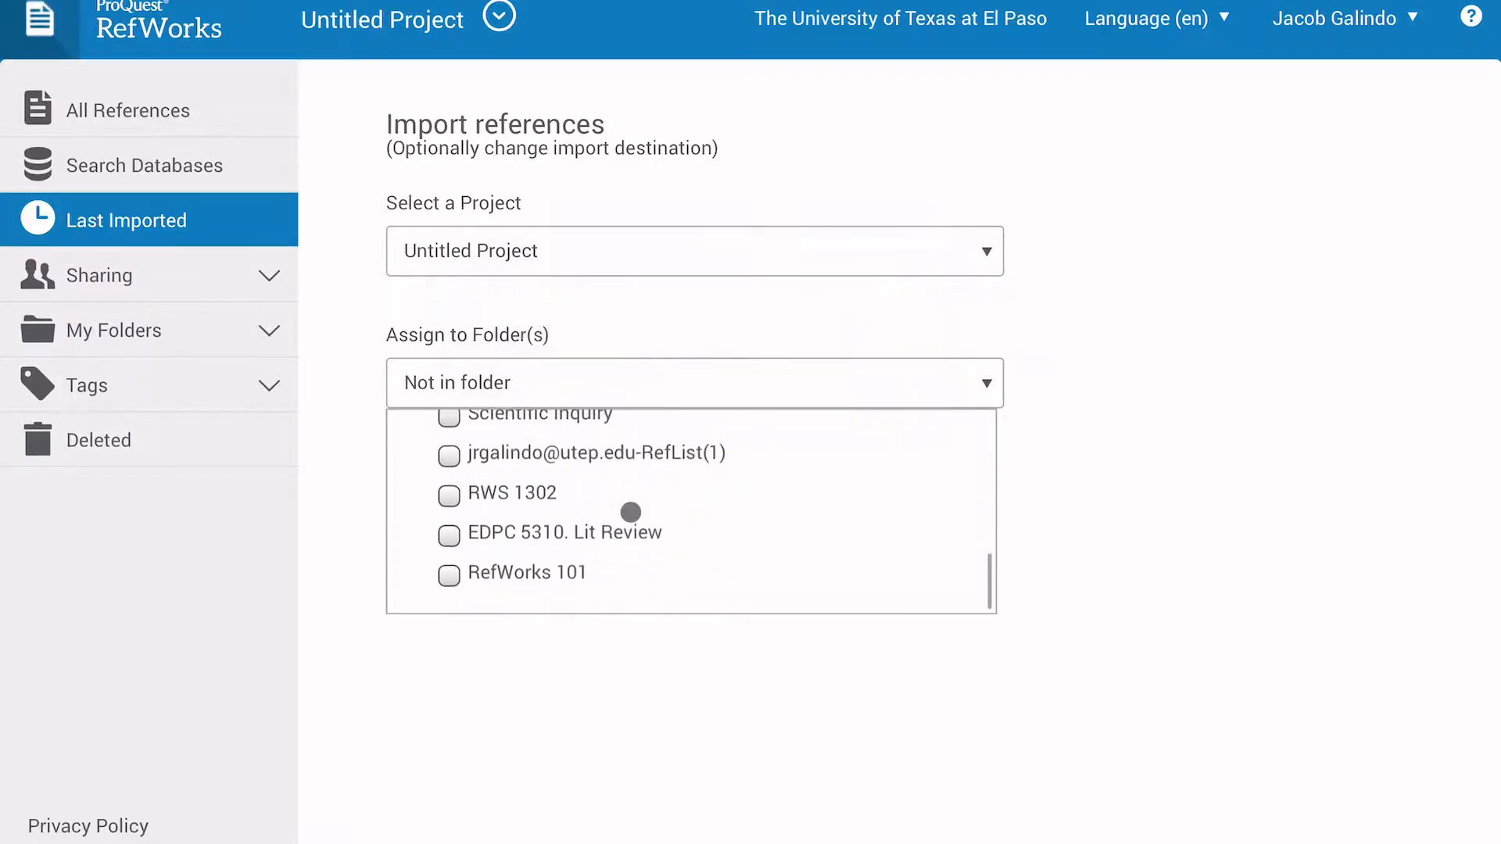
click(449, 577)
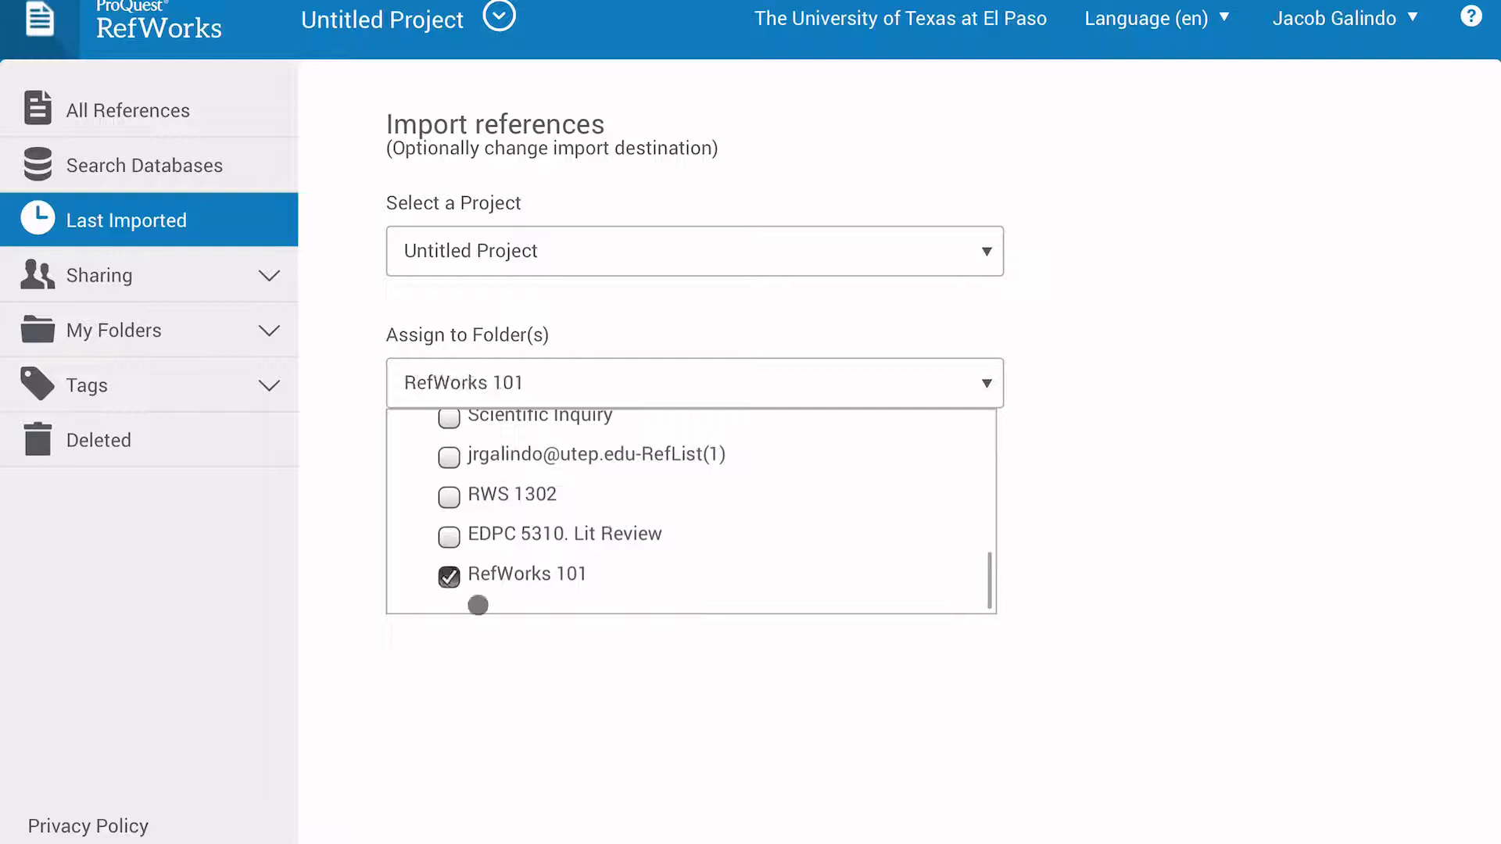
click(501, 645)
click(752, 475)
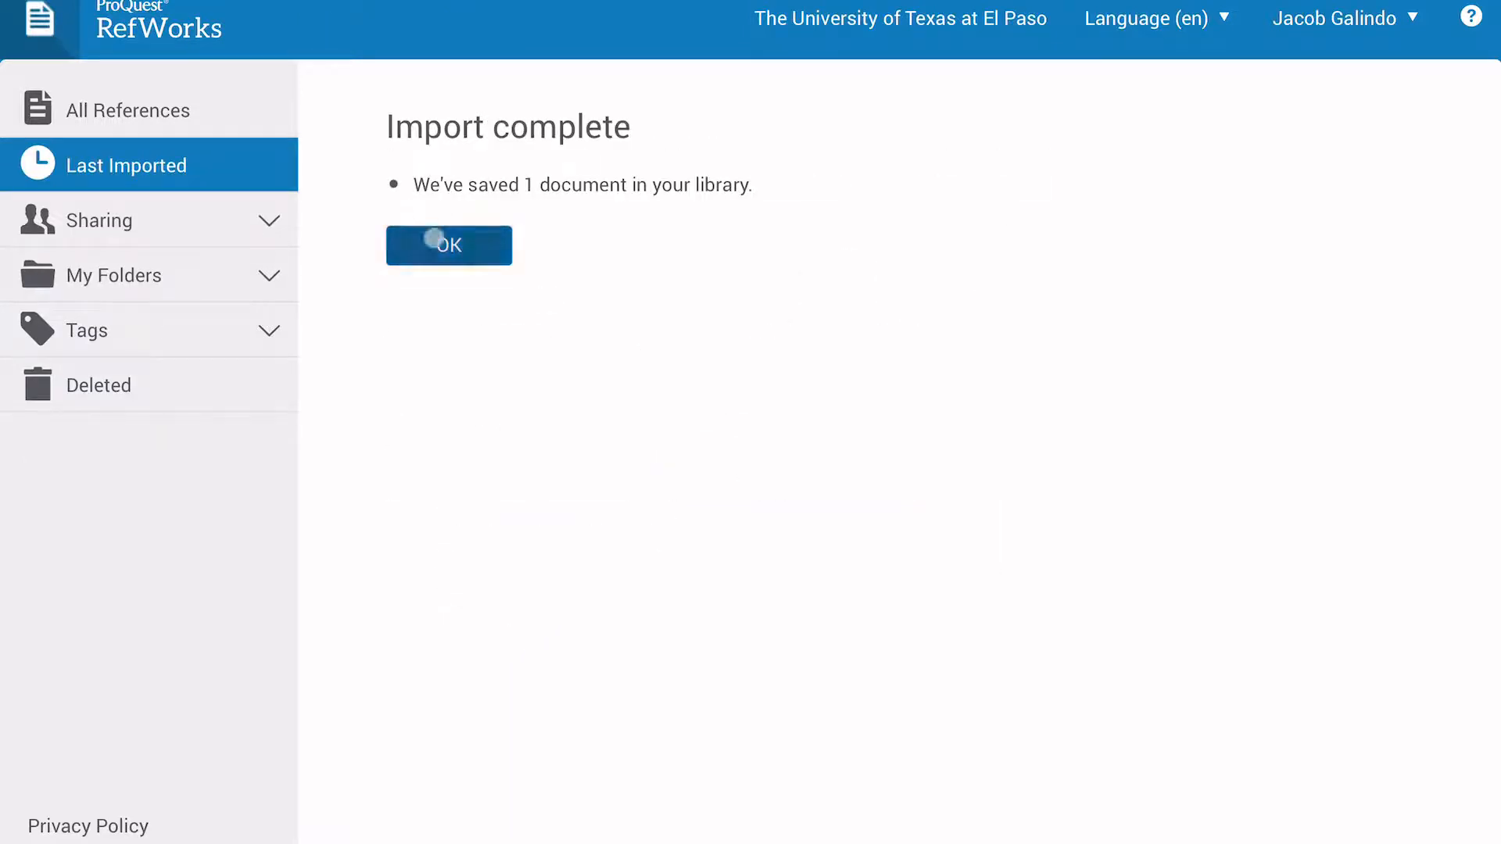
click(434, 241)
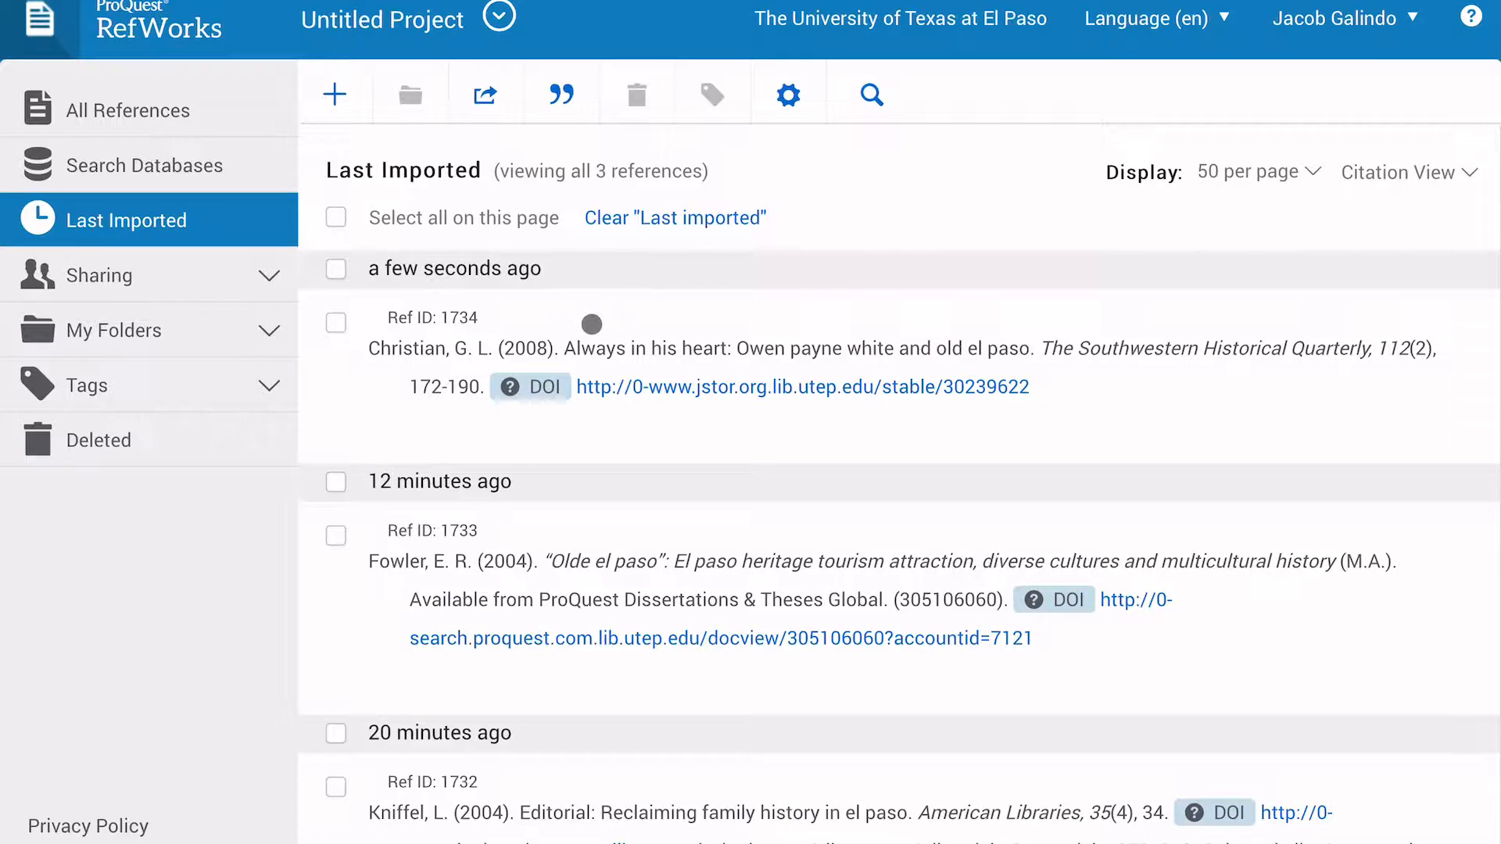
Step: Expand the list of personal folders and open the RefWorks 101 folder to view its references
click(247, 322)
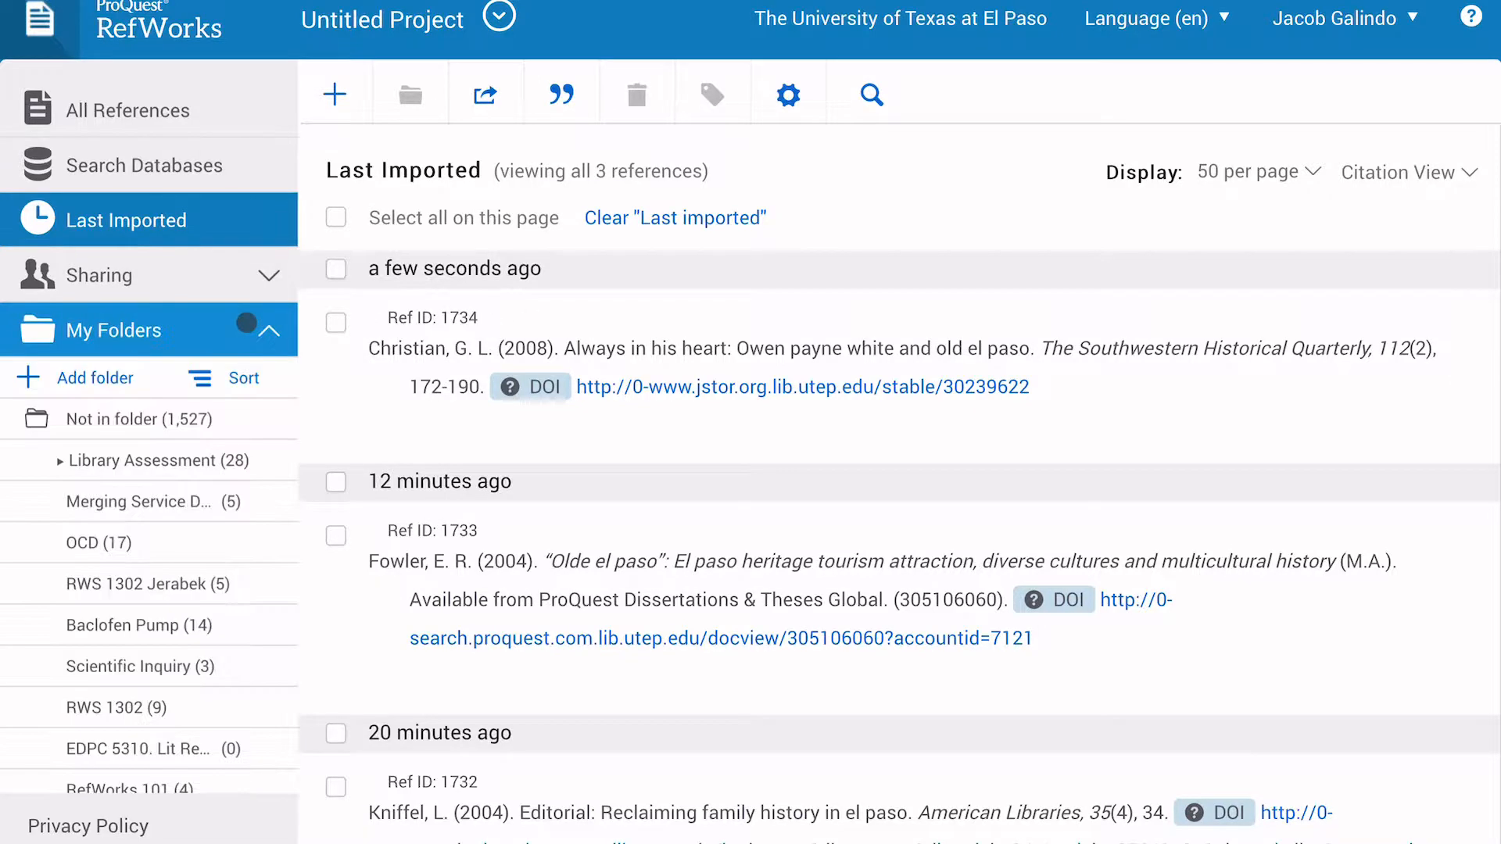
click(191, 328)
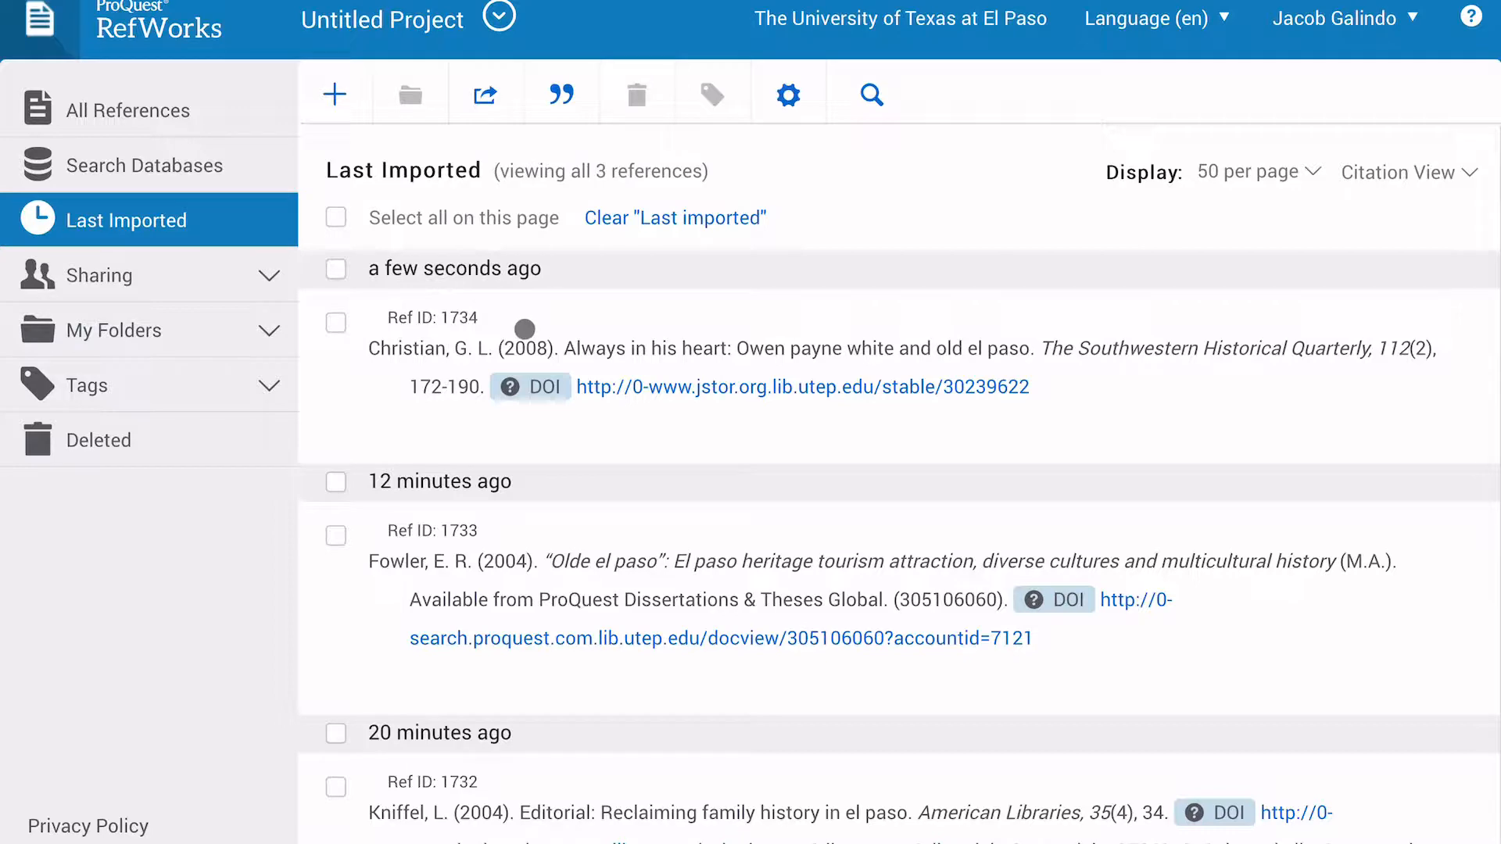
click(243, 342)
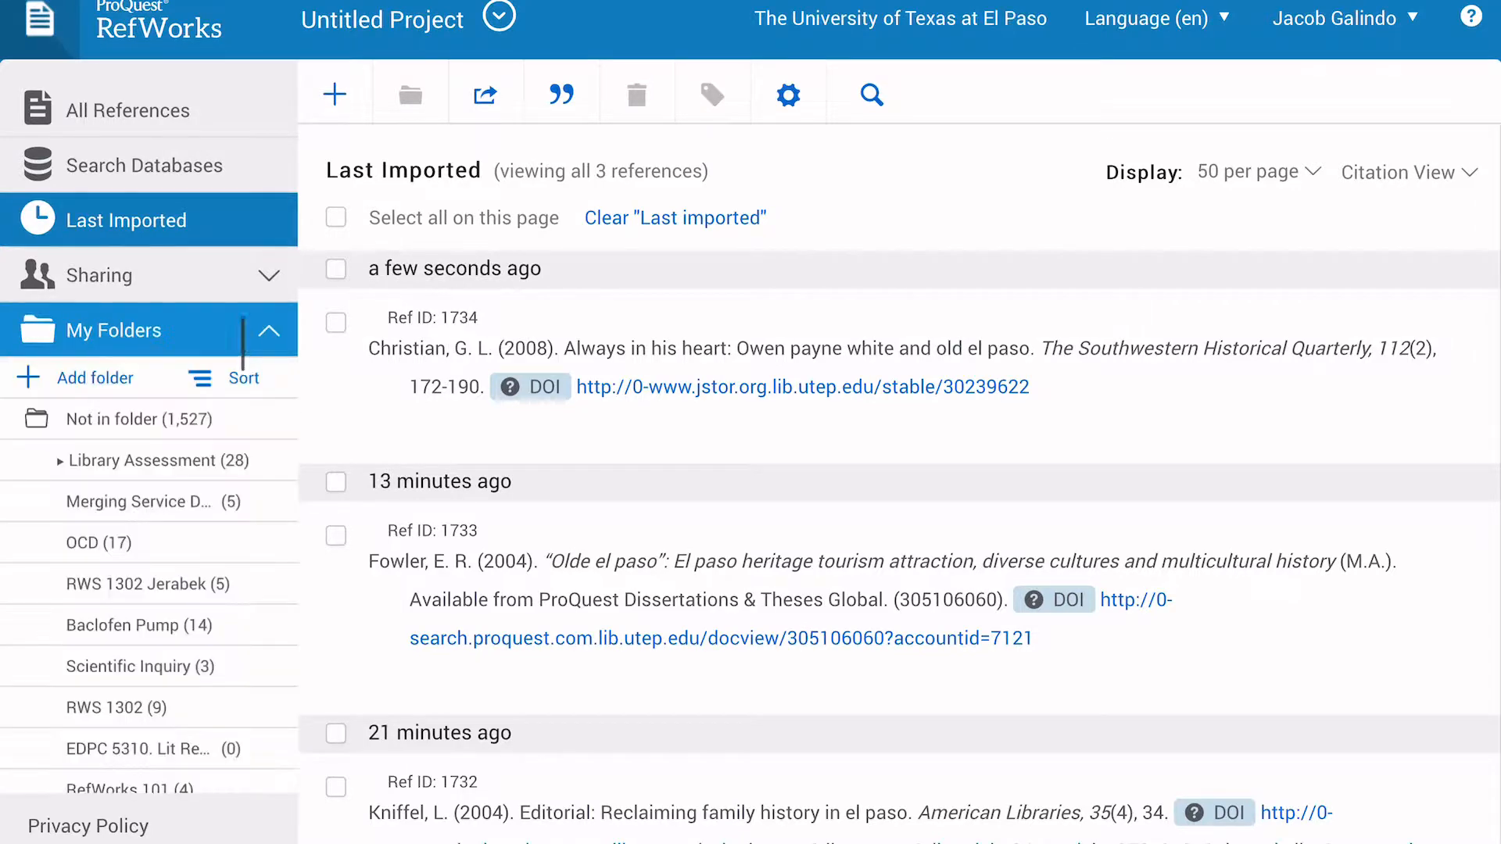
scroll(192, 536, down, 2)
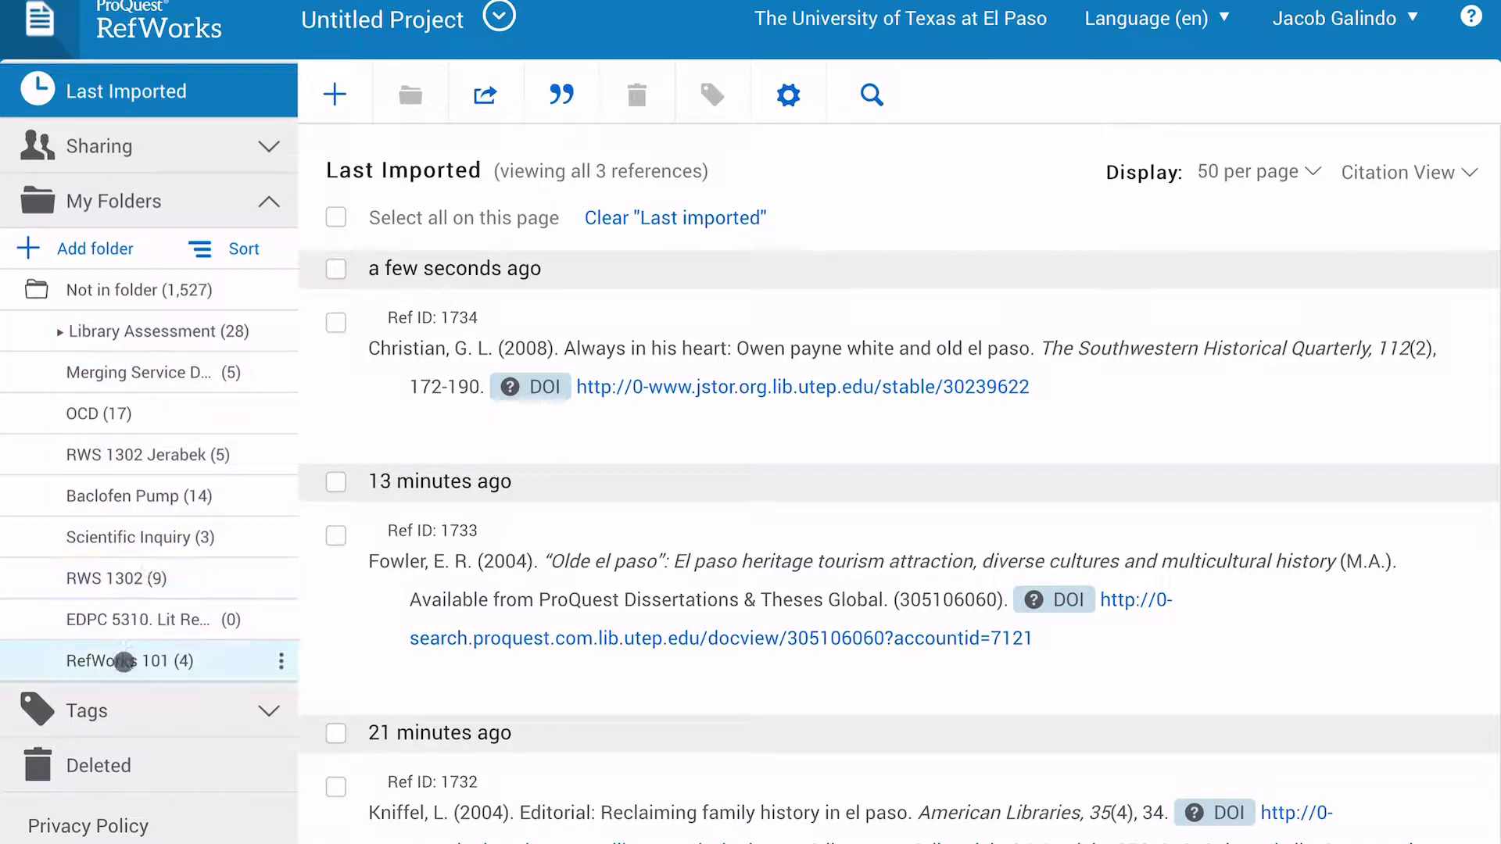
click(124, 662)
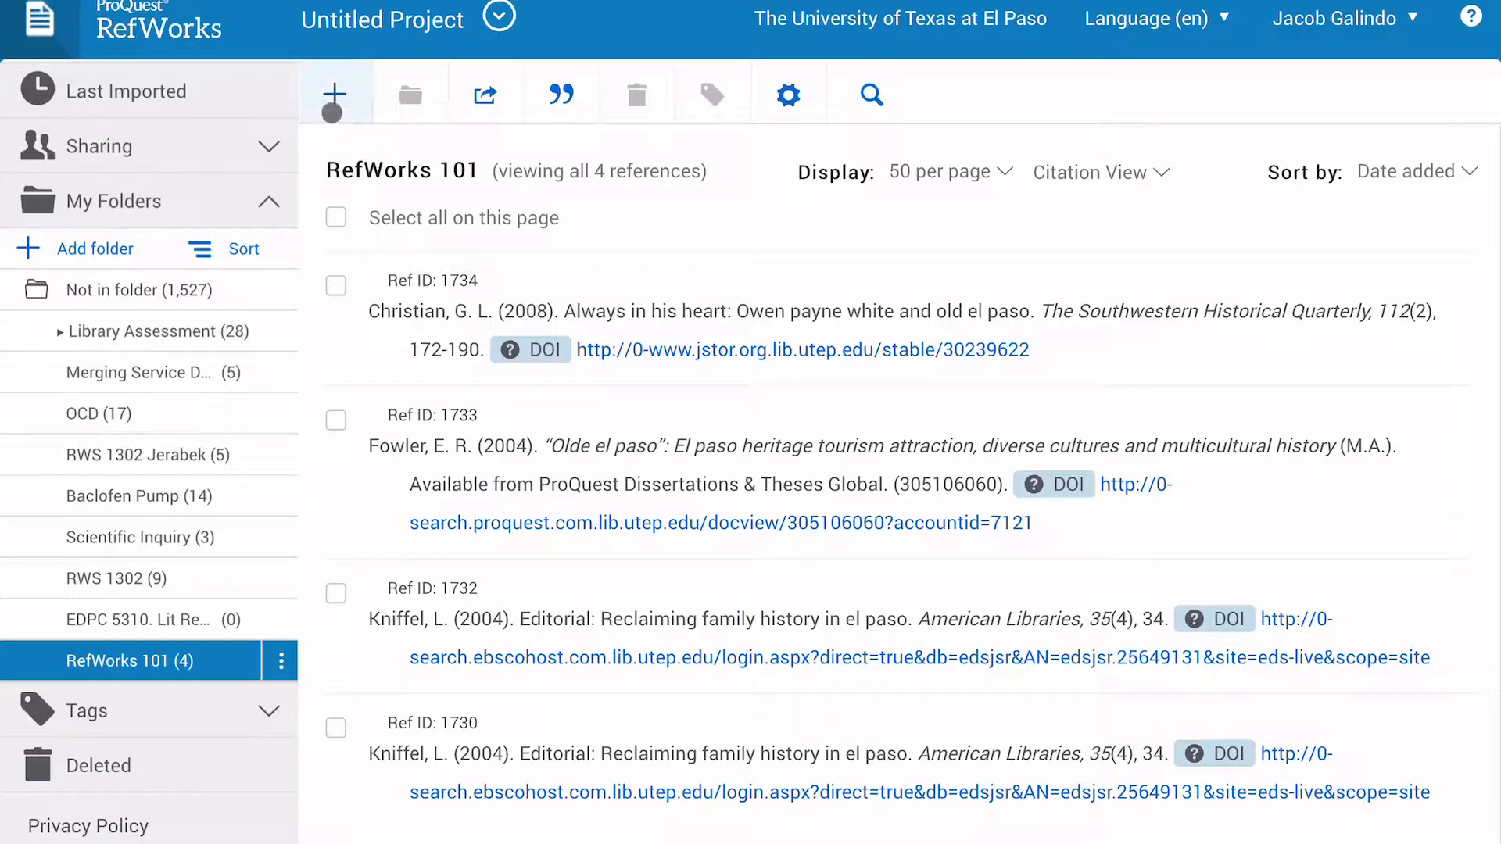
Step: Start a manually entered reference, set its reference type to Book, and look over the fields offered for it
click(333, 111)
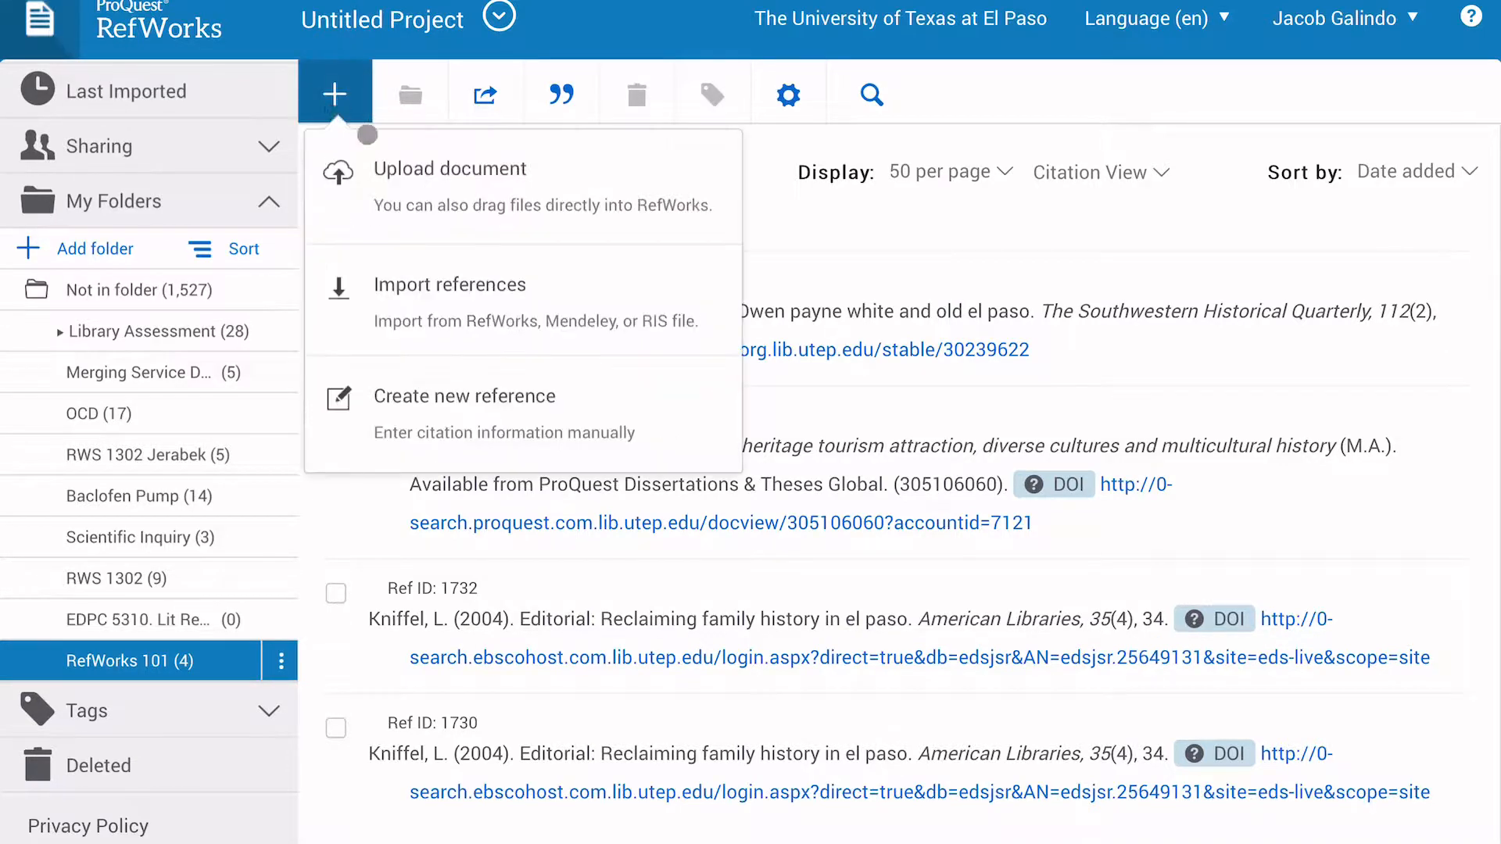
click(443, 394)
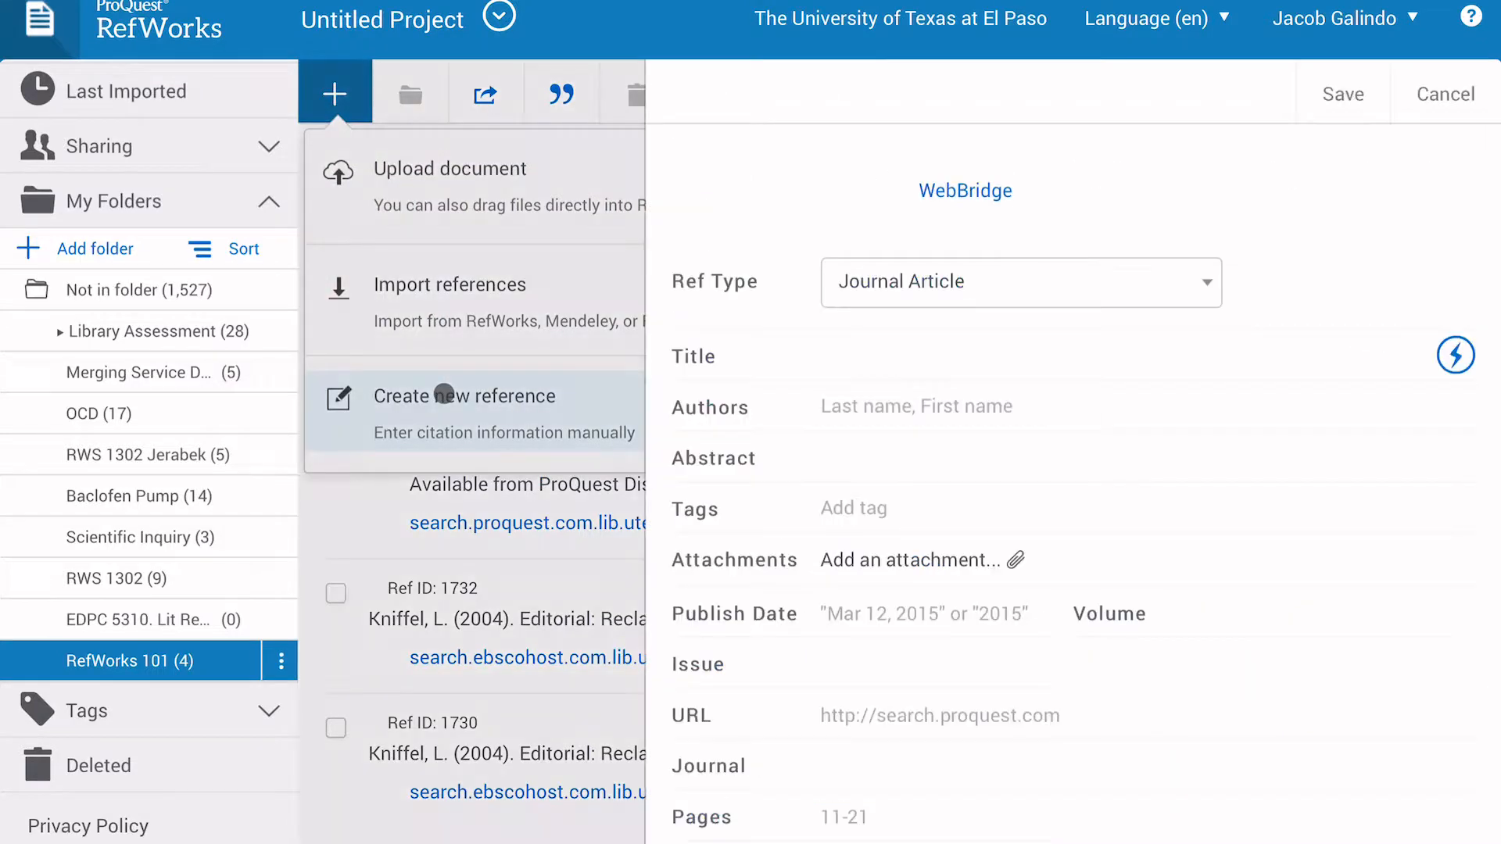
click(910, 294)
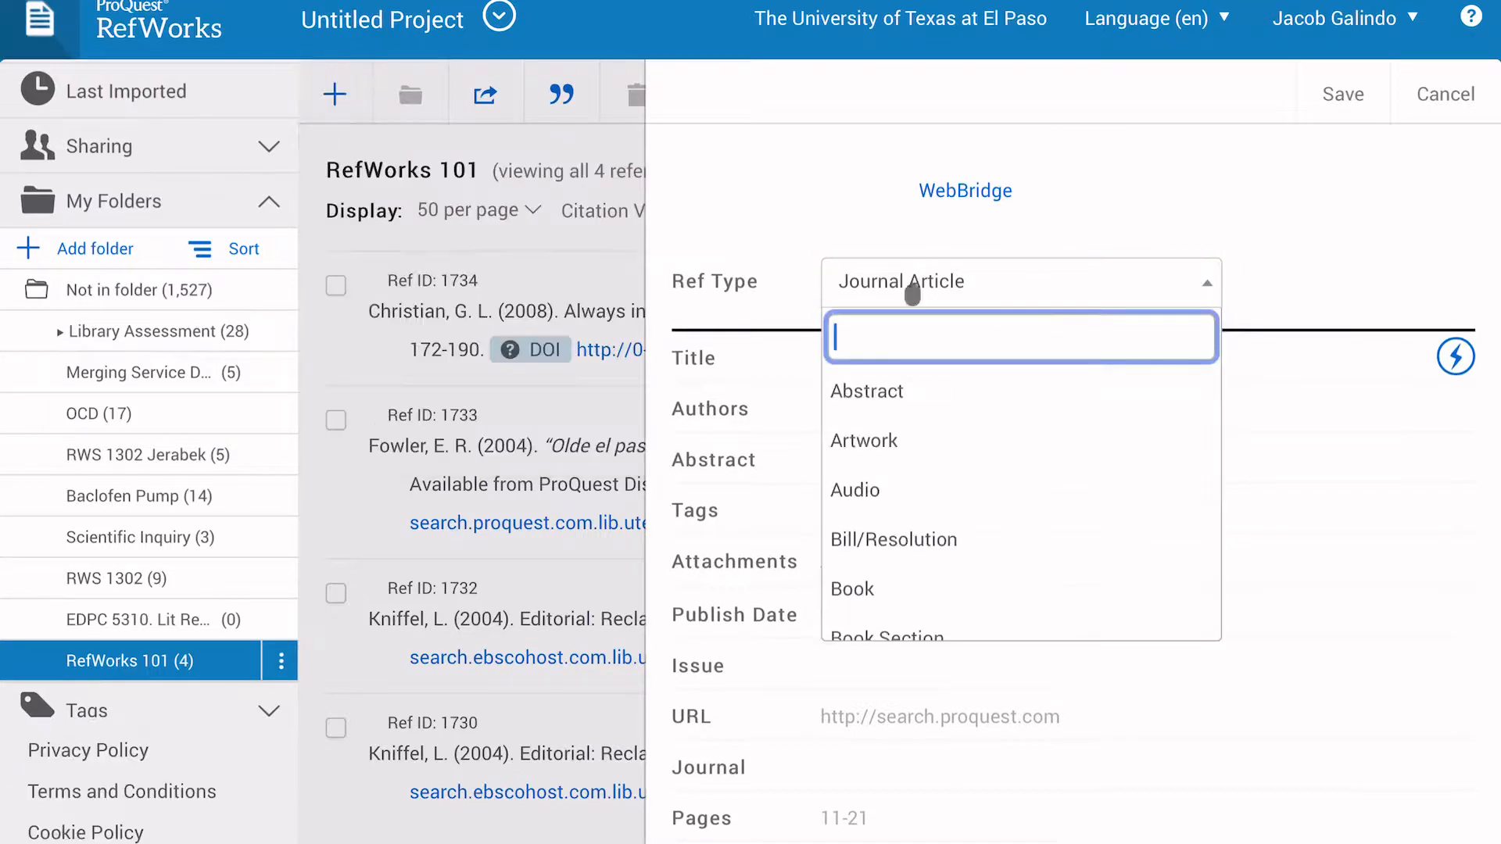
scroll(905, 461, down, 2)
scroll(905, 463, down, 1)
scroll(972, 470, up, 1)
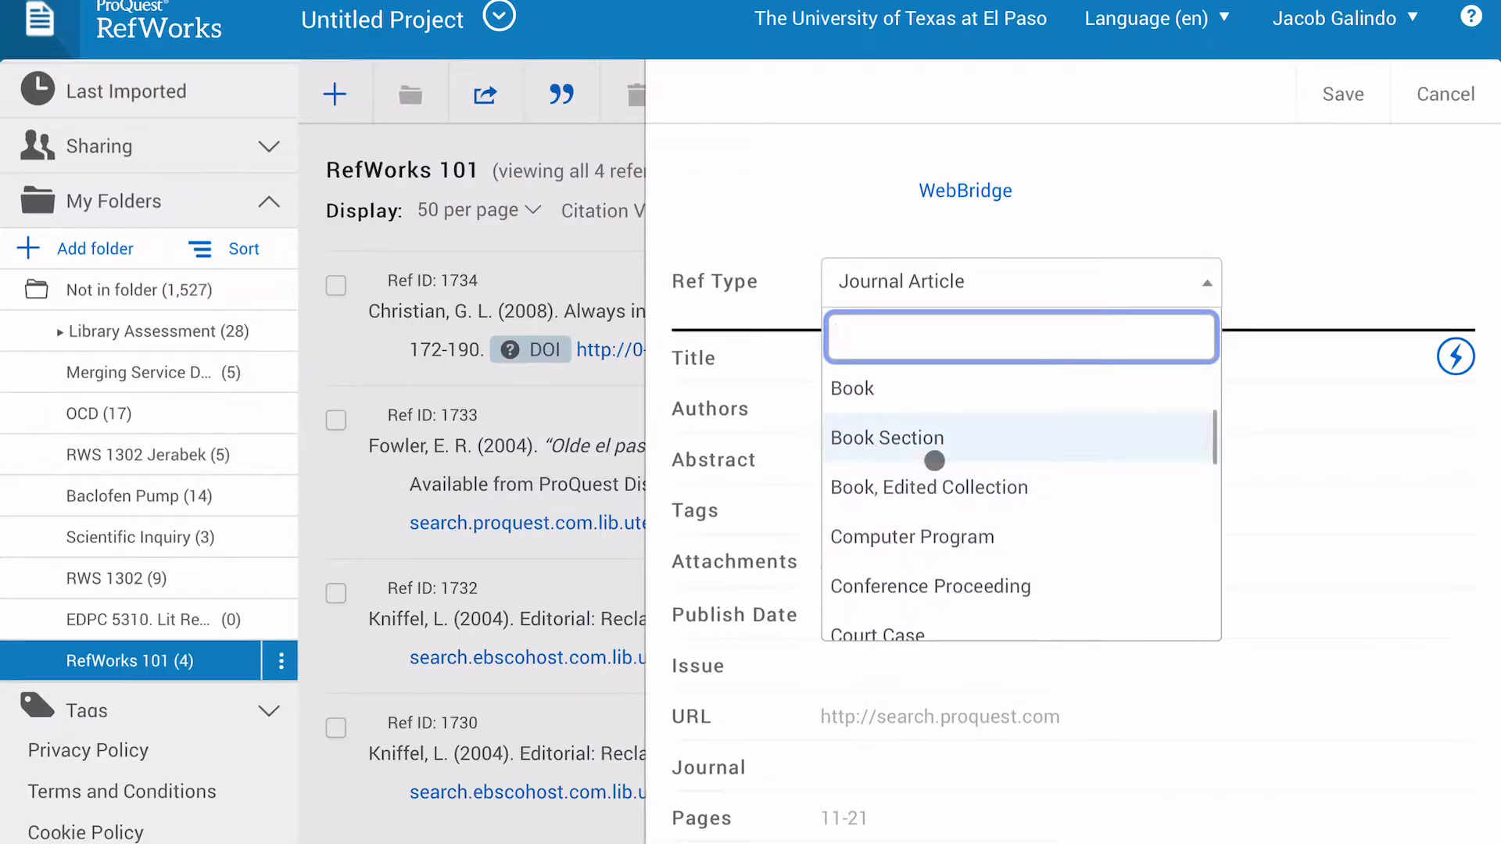
click(920, 393)
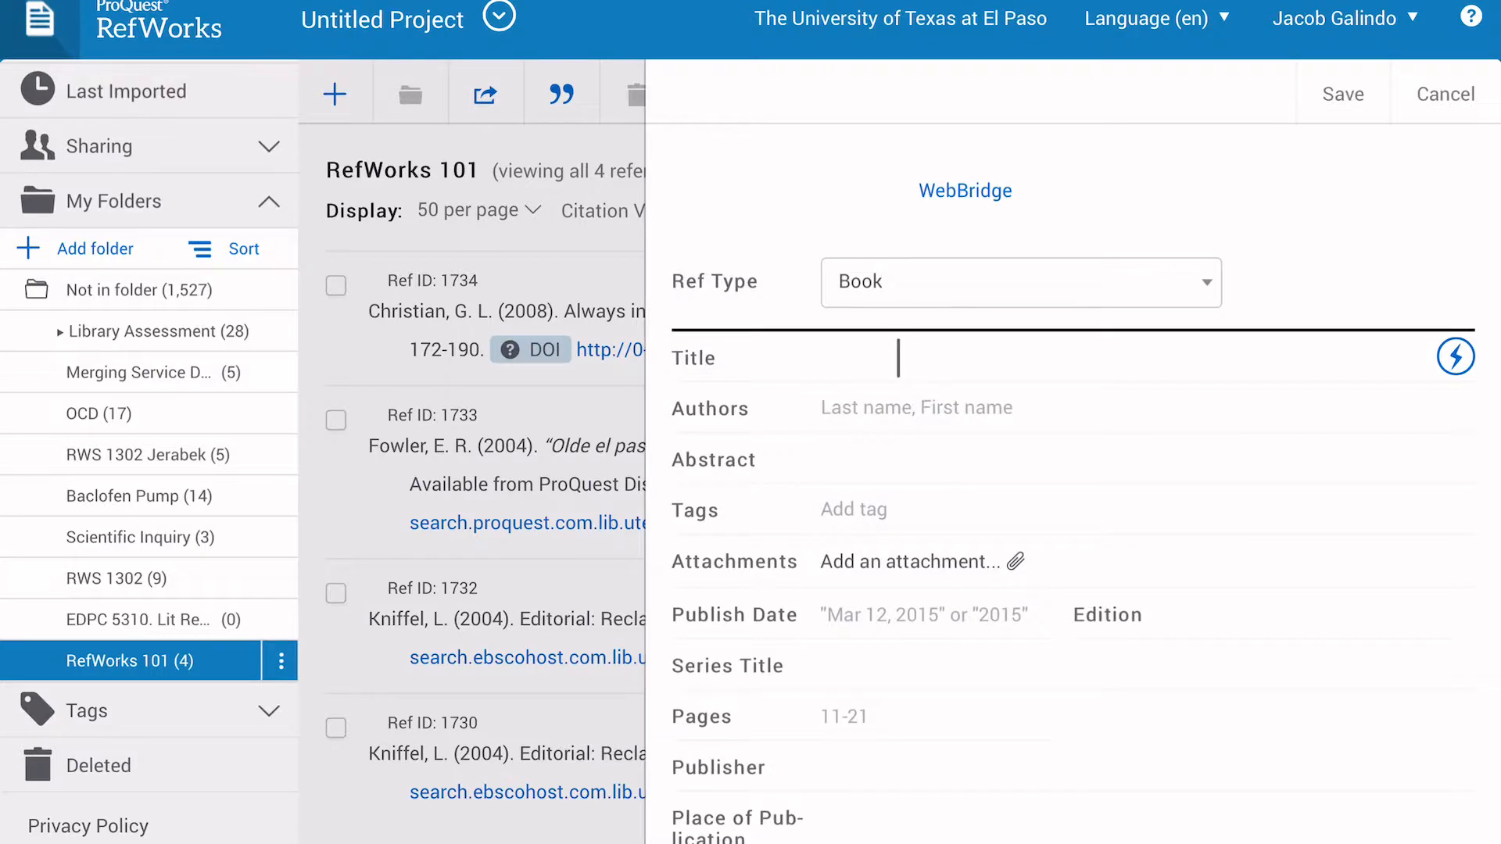
click(899, 354)
scroll(903, 426, down, 1)
scroll(860, 608, down, 1)
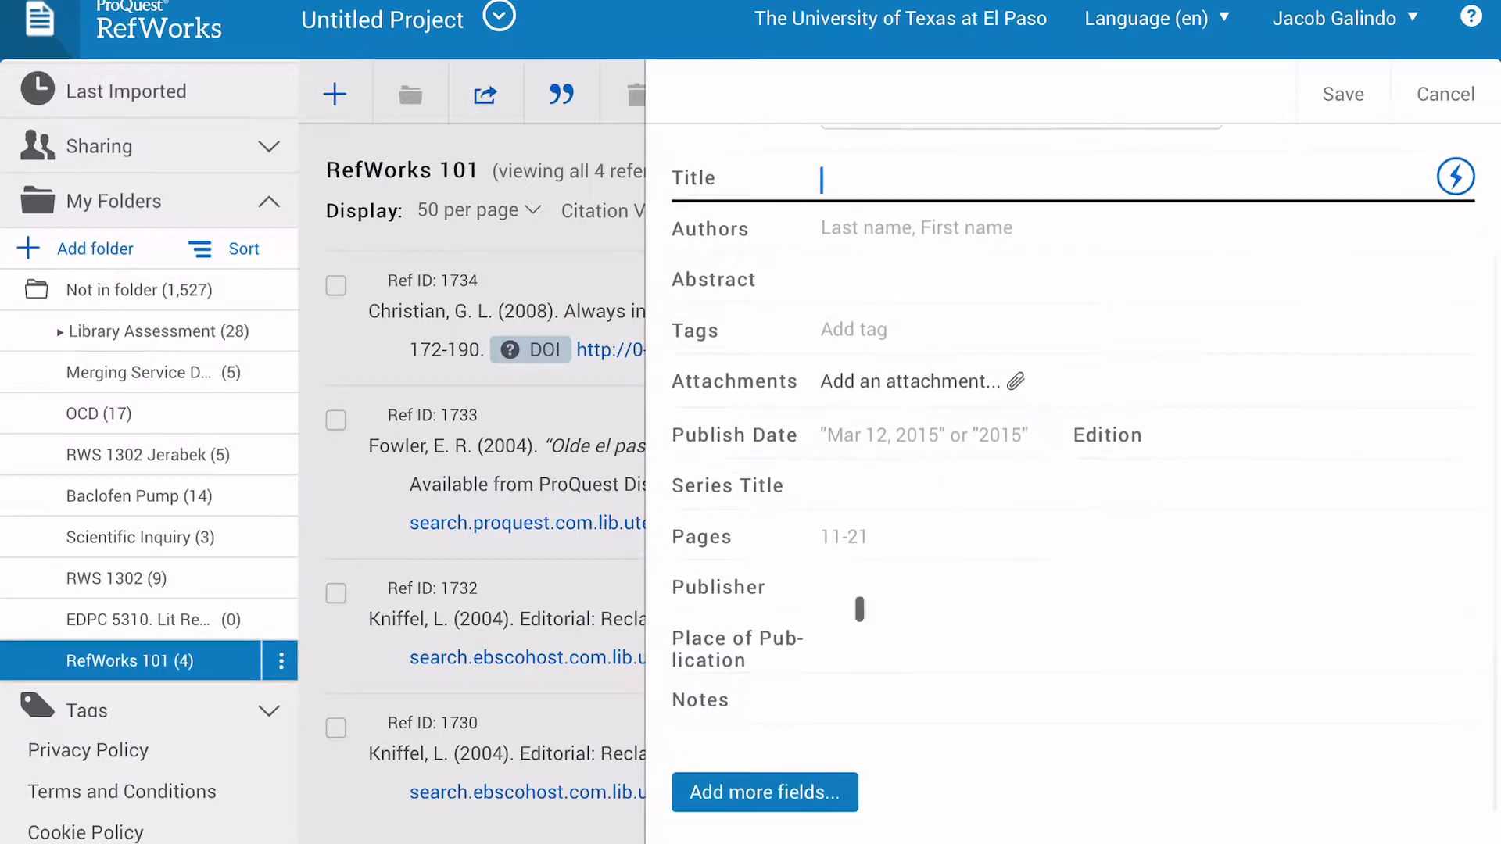
scroll(860, 638, up, 2)
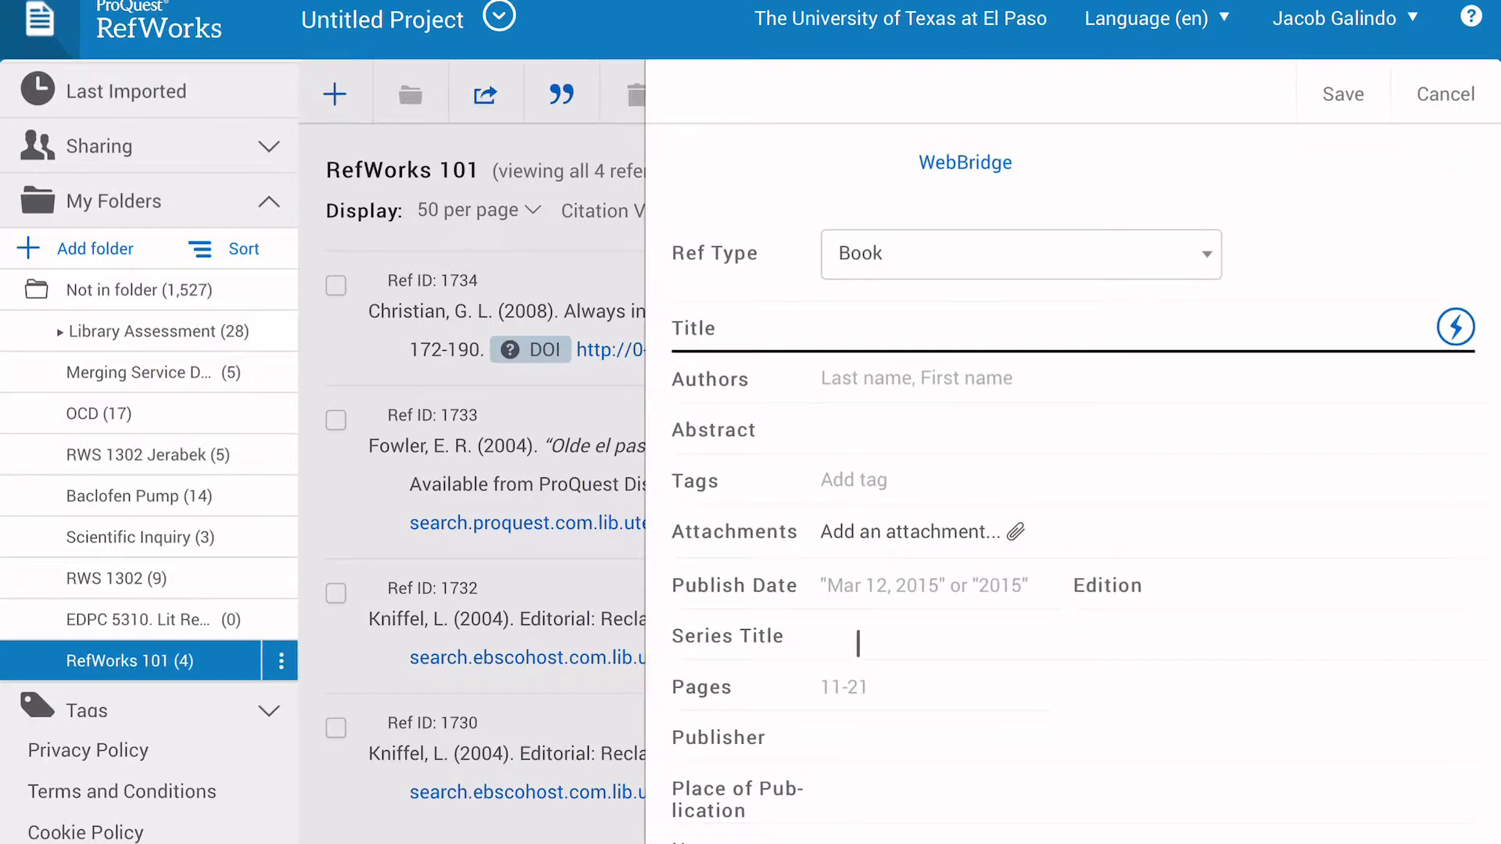